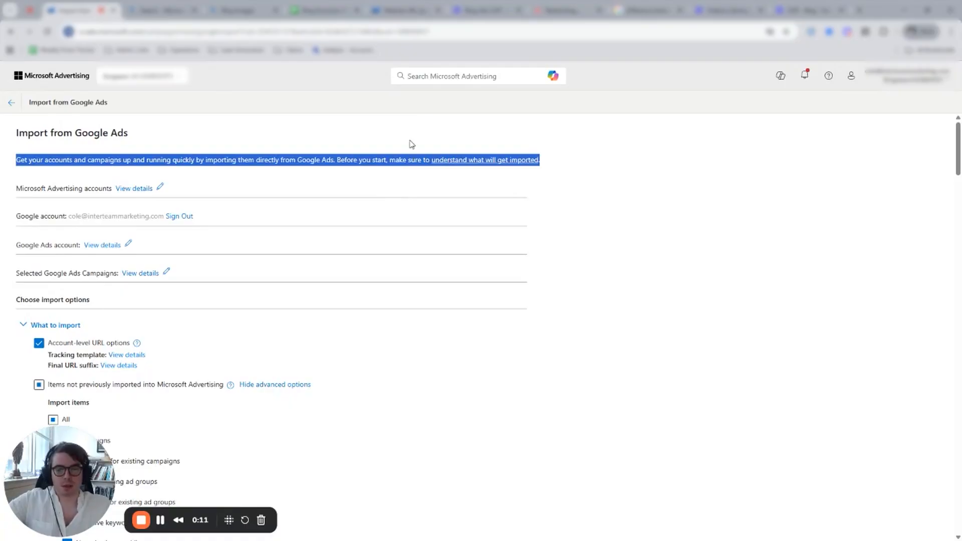
- Examine the account and campaign selections and the import item options for items not previously imported
{"action": "left_click", "coordinate": [389, 134]}
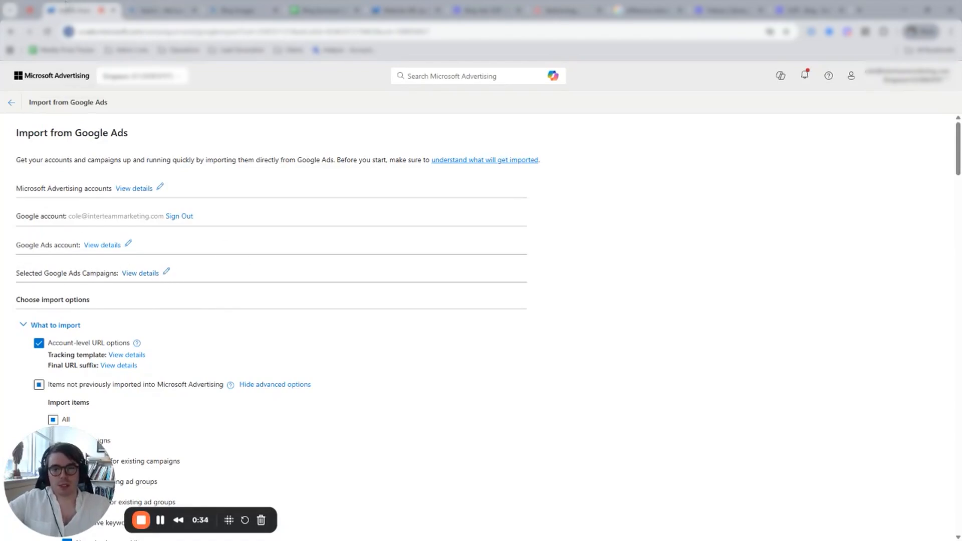
{"action": "triple_click", "coordinate": [50, 273]}
{"action": "double_click", "coordinate": [50, 273]}
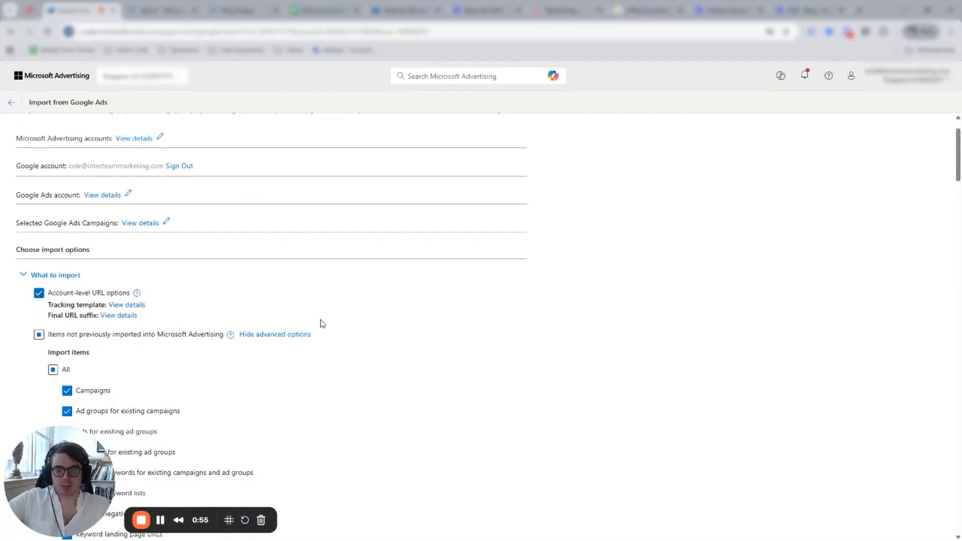
{"action": "scroll", "coordinate": [52, 333], "scroll_direction": "down", "scroll_amount": 2}
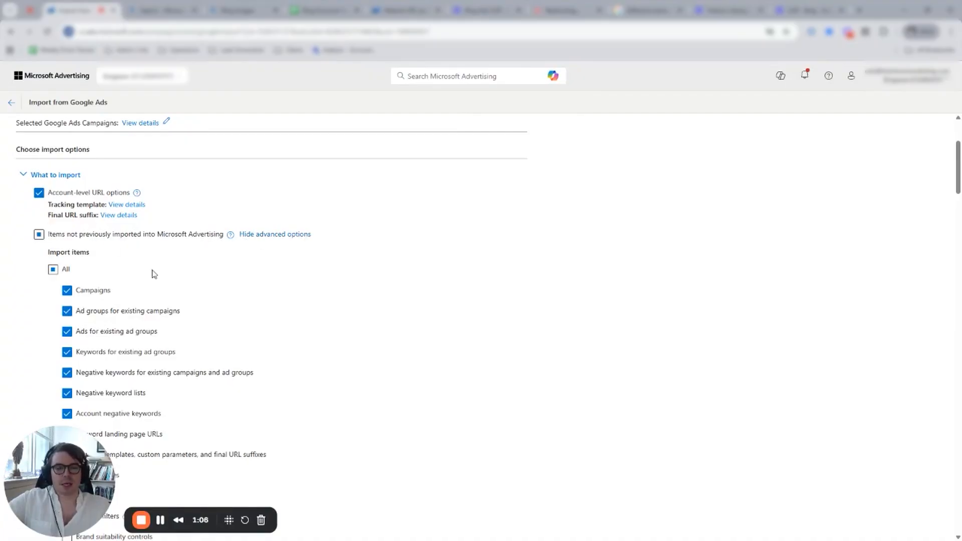
{"action": "scroll", "coordinate": [159, 275], "scroll_direction": "down", "scroll_amount": 2}
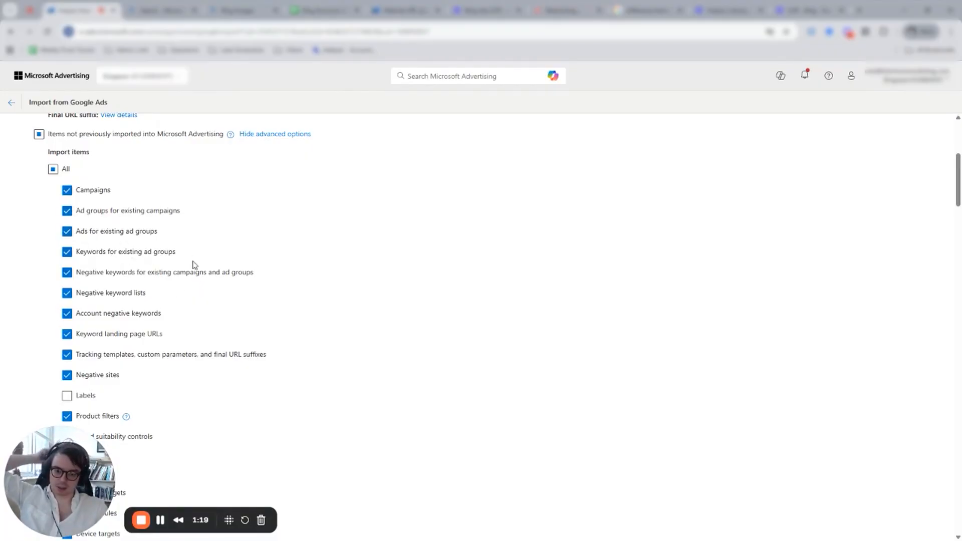
{"action": "scroll", "coordinate": [185, 311], "scroll_direction": "down", "scroll_amount": 1}
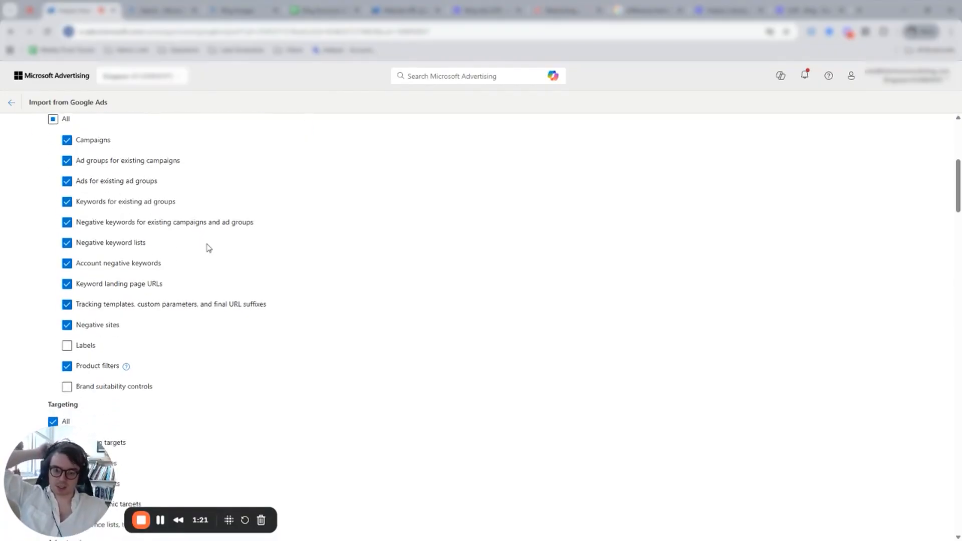
{"action": "left_click", "coordinate": [154, 396]}
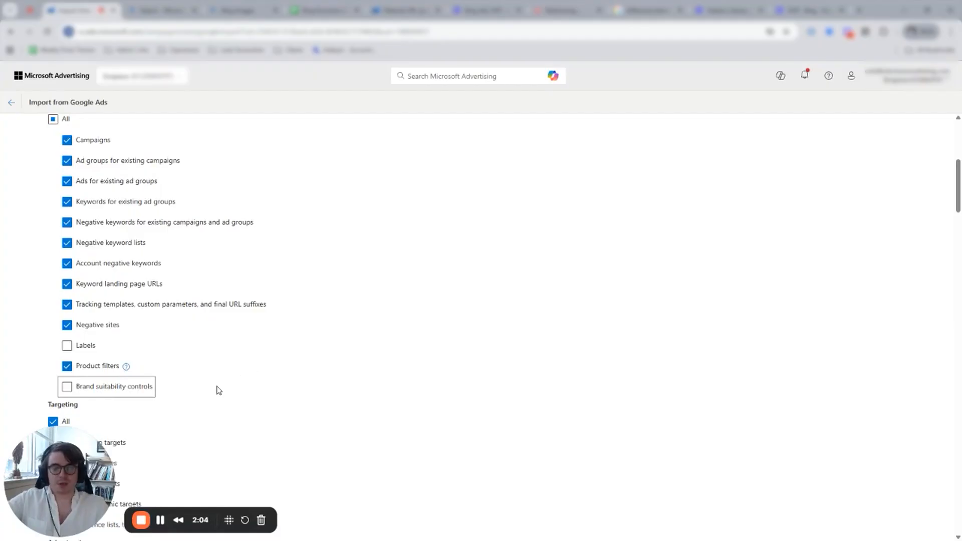
{"action": "scroll", "coordinate": [210, 339], "scroll_direction": "down", "scroll_amount": 3}
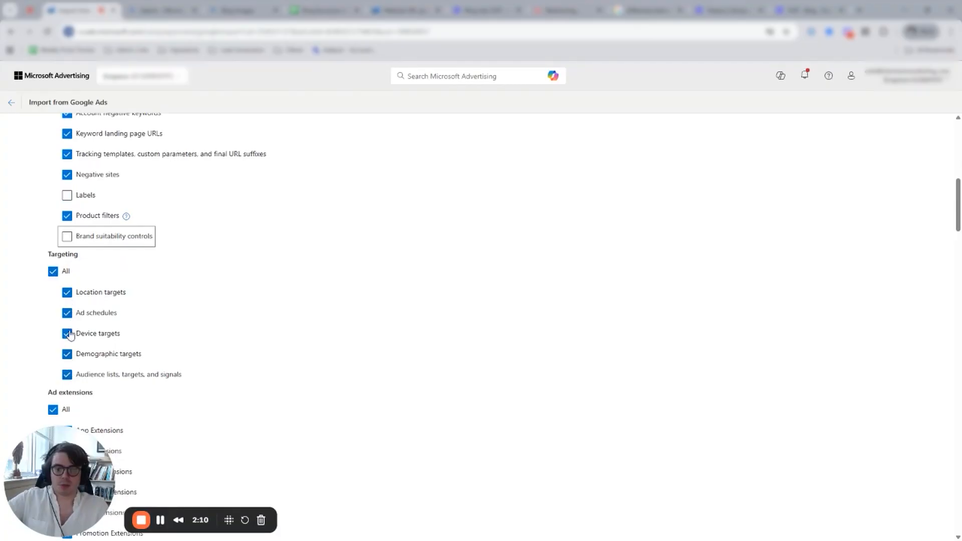
- Review the targeting, ad extension and feed options for new items, down to the updates to existing items section
{"action": "scroll", "coordinate": [76, 286], "scroll_direction": "down", "scroll_amount": 2}
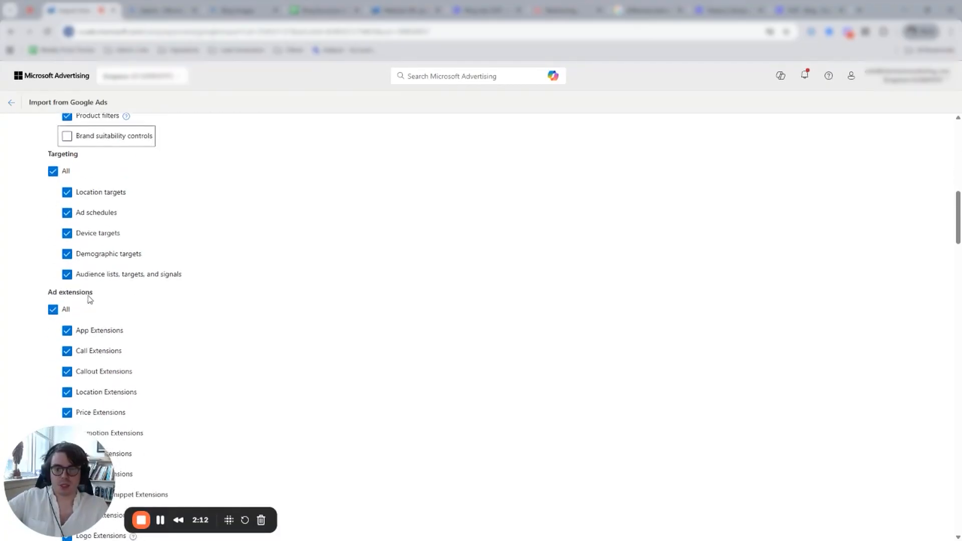
{"action": "scroll", "coordinate": [60, 296], "scroll_direction": "down", "scroll_amount": 3}
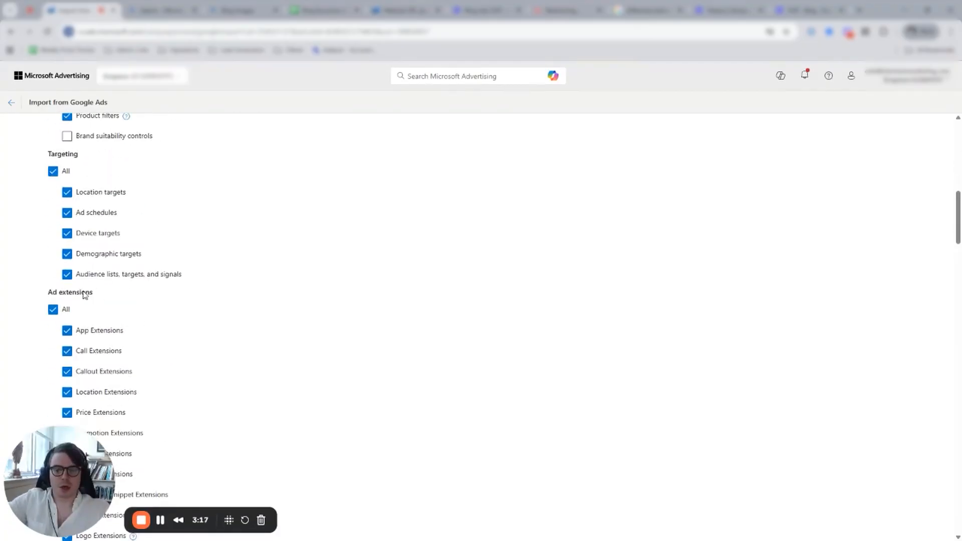
{"action": "scroll", "coordinate": [146, 301], "scroll_direction": "down", "scroll_amount": 7}
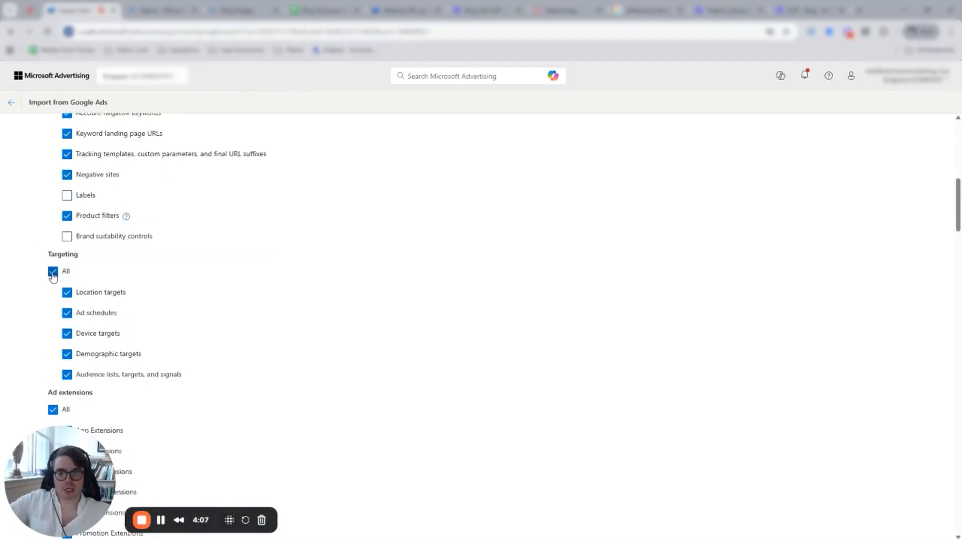
{"action": "scroll", "coordinate": [54, 273], "scroll_direction": "down", "scroll_amount": 3}
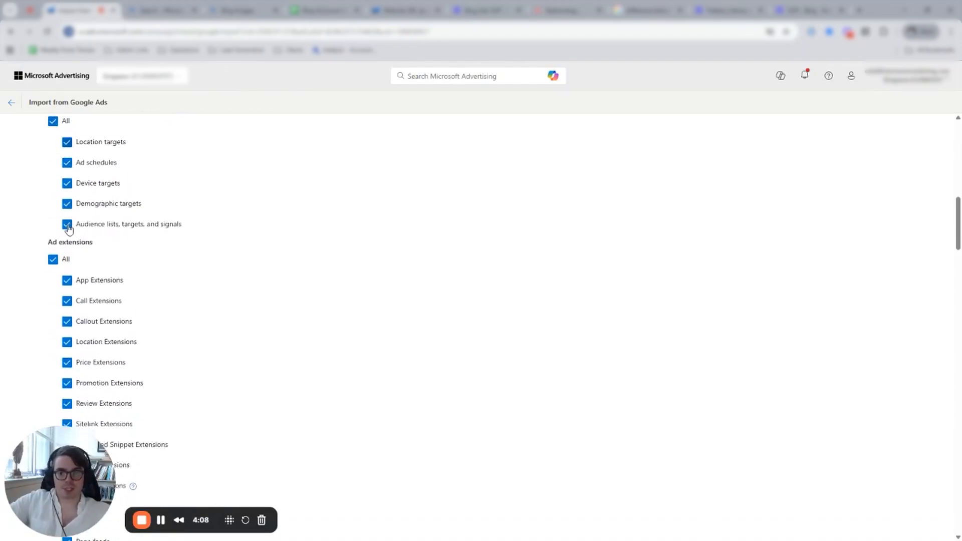
{"action": "scroll", "coordinate": [52, 259], "scroll_direction": "down", "scroll_amount": 1}
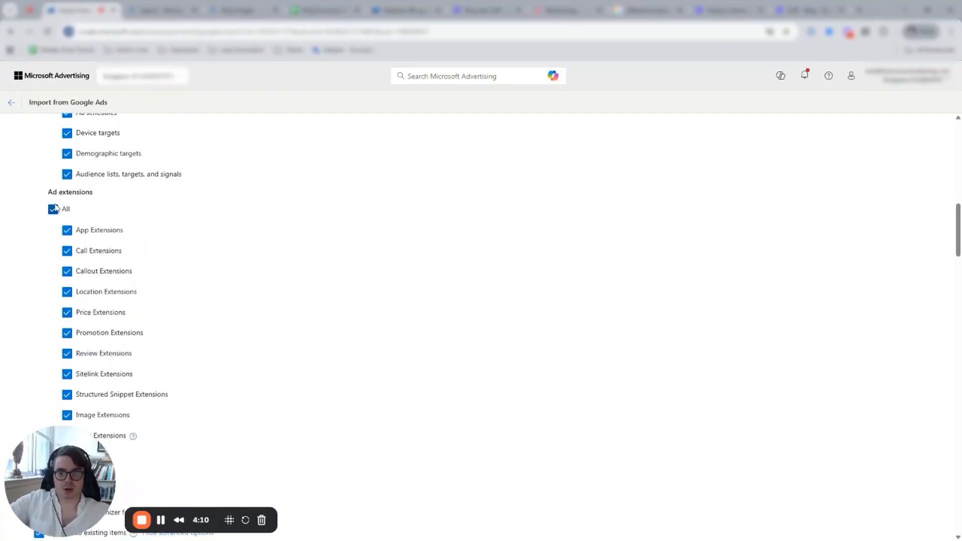
{"action": "scroll", "coordinate": [55, 208], "scroll_direction": "down", "scroll_amount": 3}
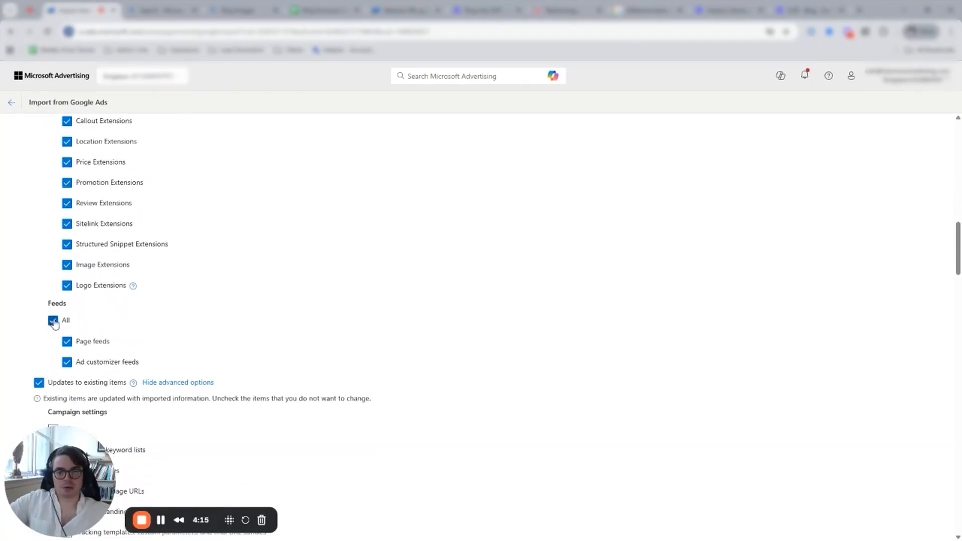
{"action": "scroll", "coordinate": [70, 344], "scroll_direction": "down", "scroll_amount": 1}
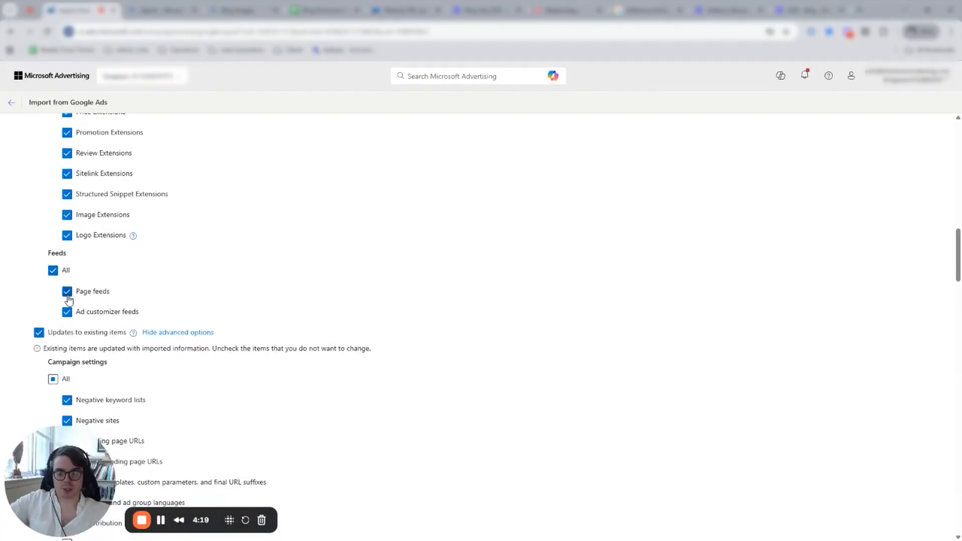
{"action": "scroll", "coordinate": [60, 281], "scroll_direction": "down", "scroll_amount": 1}
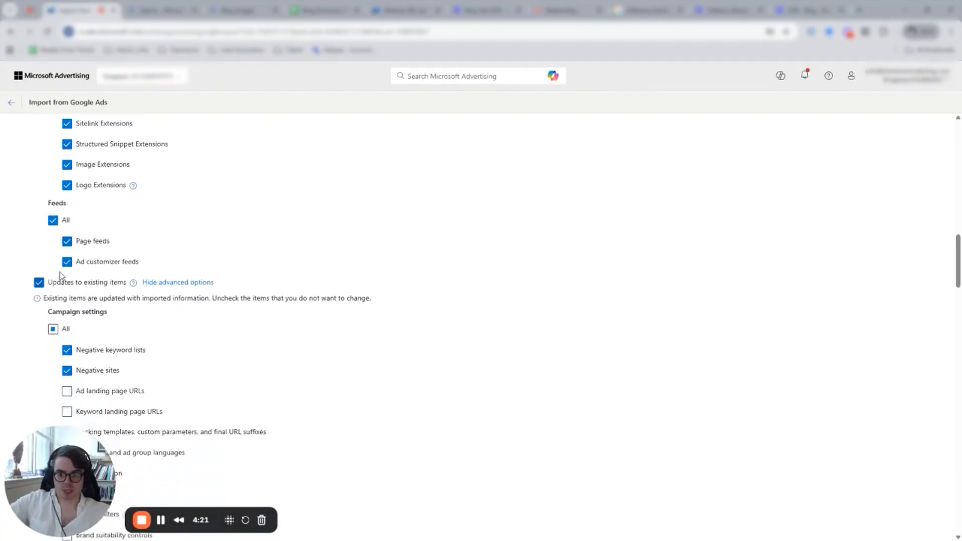
{"action": "scroll", "coordinate": [101, 280], "scroll_direction": "down", "scroll_amount": 1}
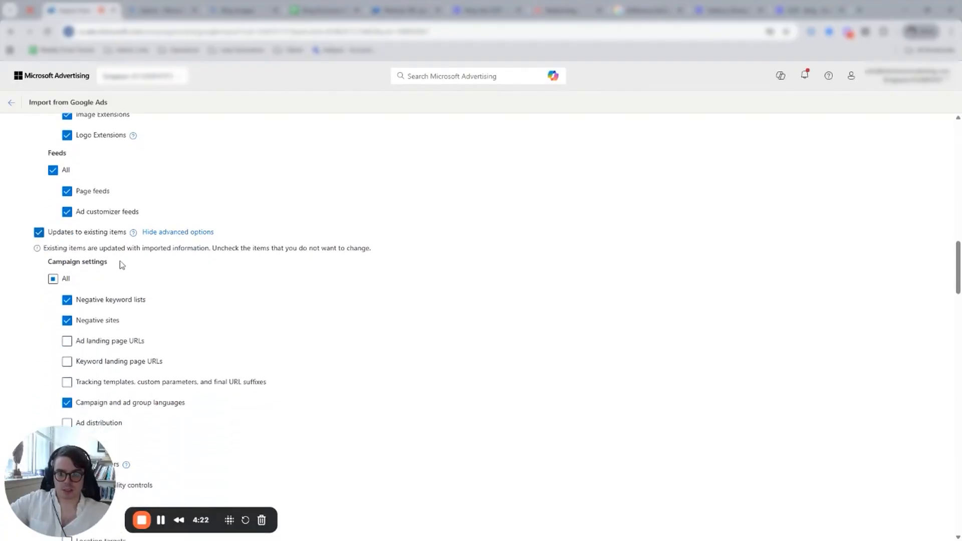
- Exclude negative sites from the campaign settings under updates to existing items
{"action": "triple_click", "coordinate": [361, 248]}
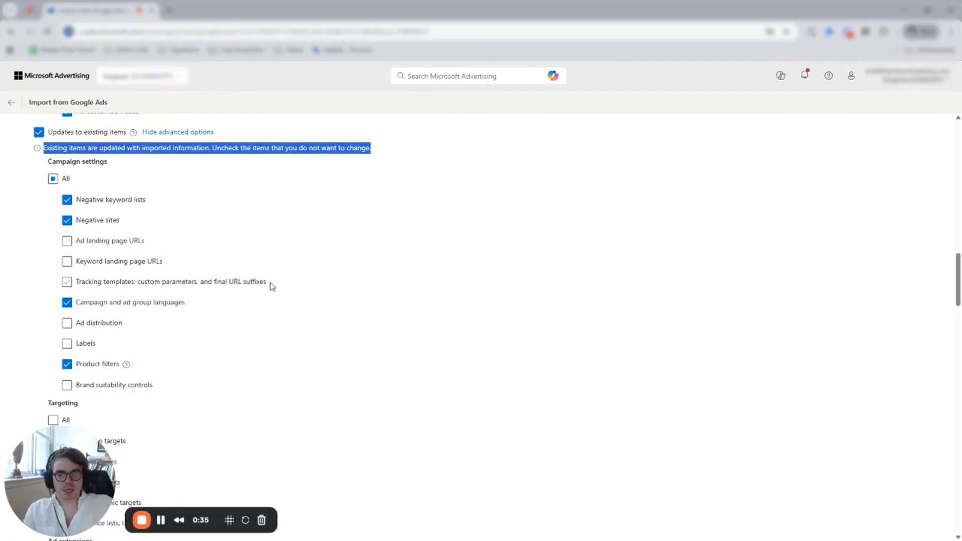
{"action": "left_click", "coordinate": [504, 102]}
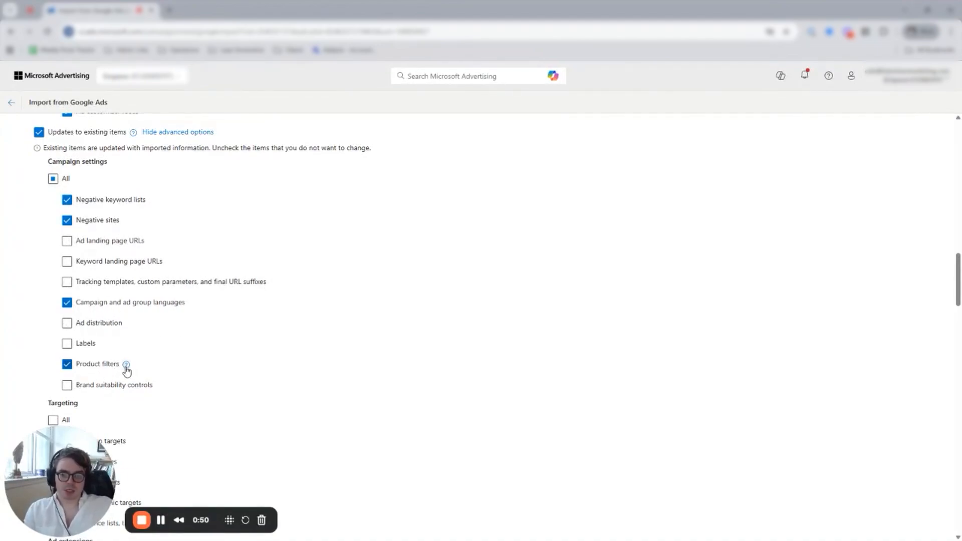
{"action": "left_click", "coordinate": [67, 220]}
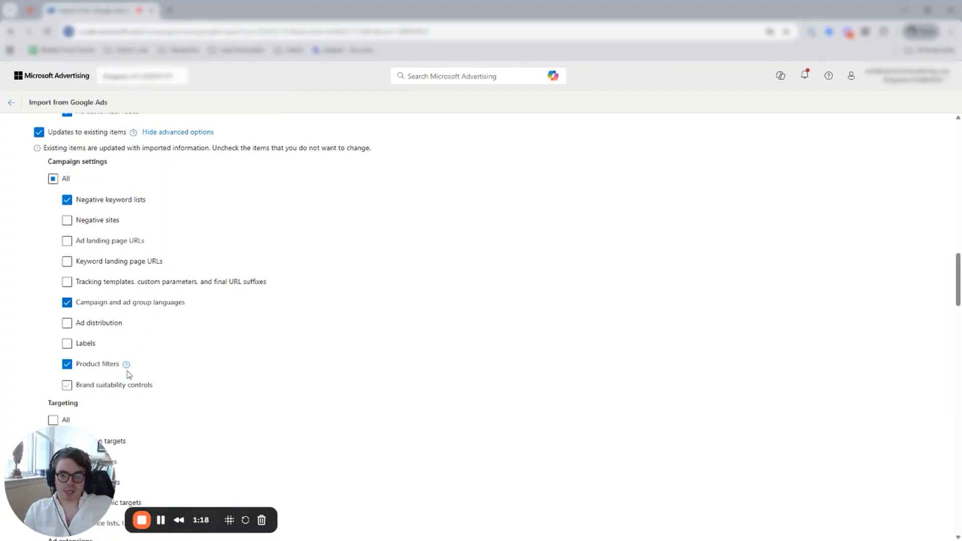
- Review the targeting, ad extension, feed and status options for updating existing items, along with the UET tag settings
{"action": "scroll", "coordinate": [129, 370], "scroll_direction": "down", "scroll_amount": 2}
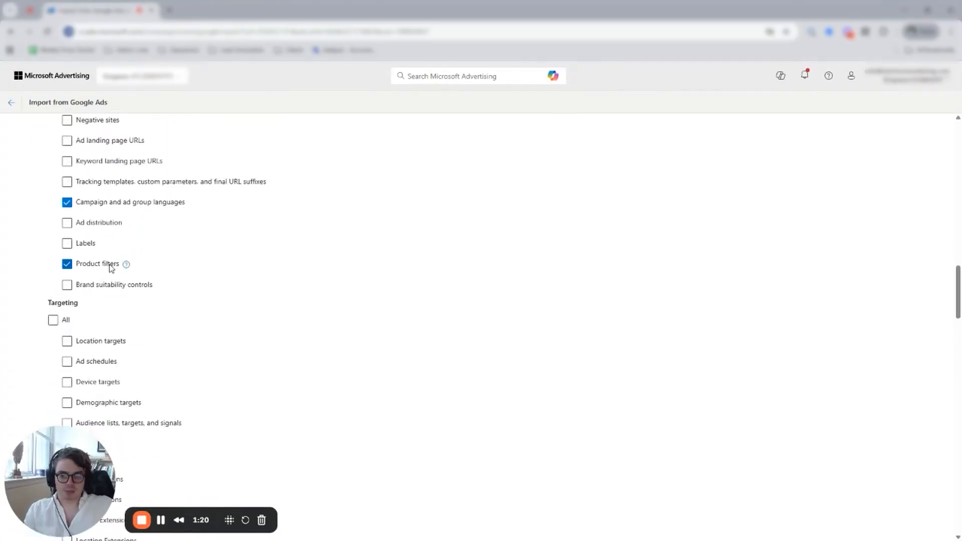
{"action": "scroll", "coordinate": [119, 270], "scroll_direction": "down", "scroll_amount": 2}
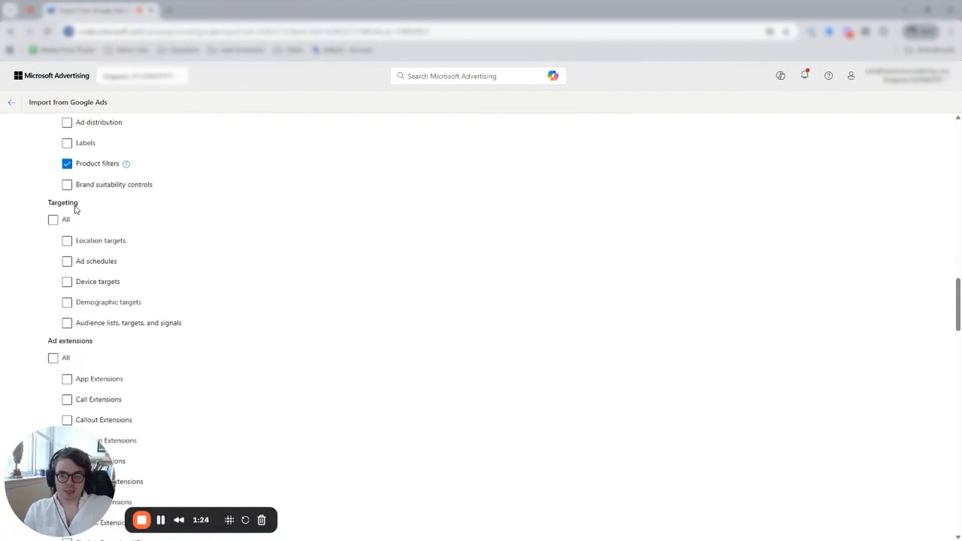
{"action": "scroll", "coordinate": [70, 210], "scroll_direction": "down", "scroll_amount": 5}
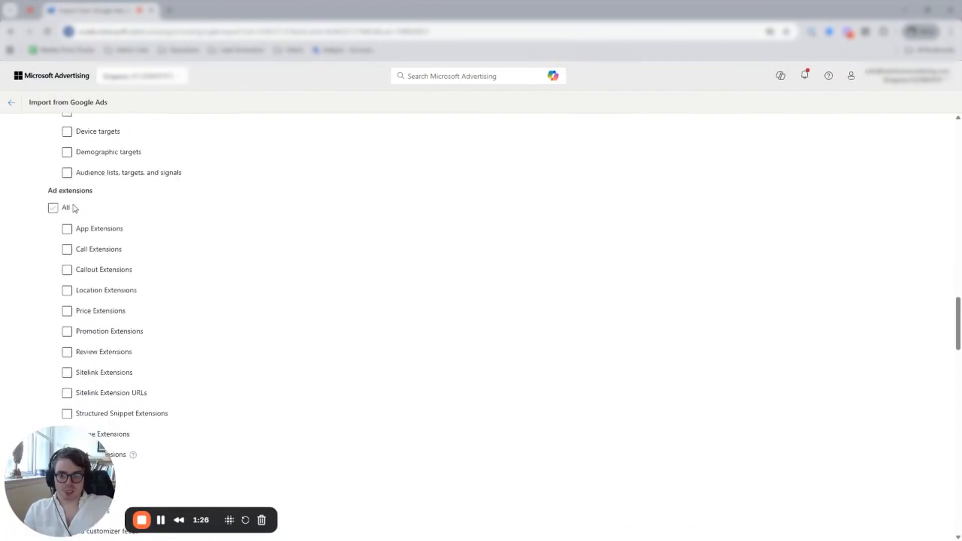
{"action": "scroll", "coordinate": [86, 247], "scroll_direction": "down", "scroll_amount": 2}
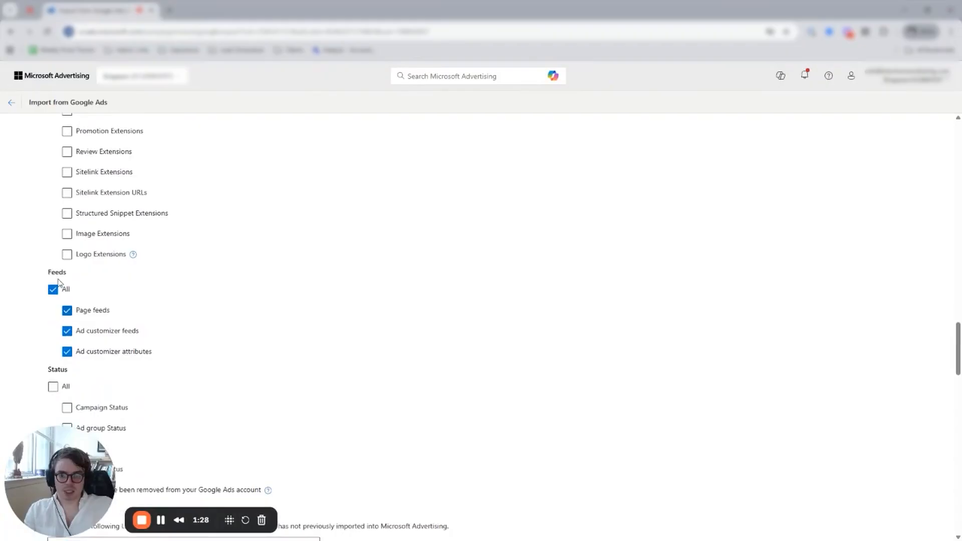
{"action": "scroll", "coordinate": [65, 210], "scroll_direction": "up", "scroll_amount": 4}
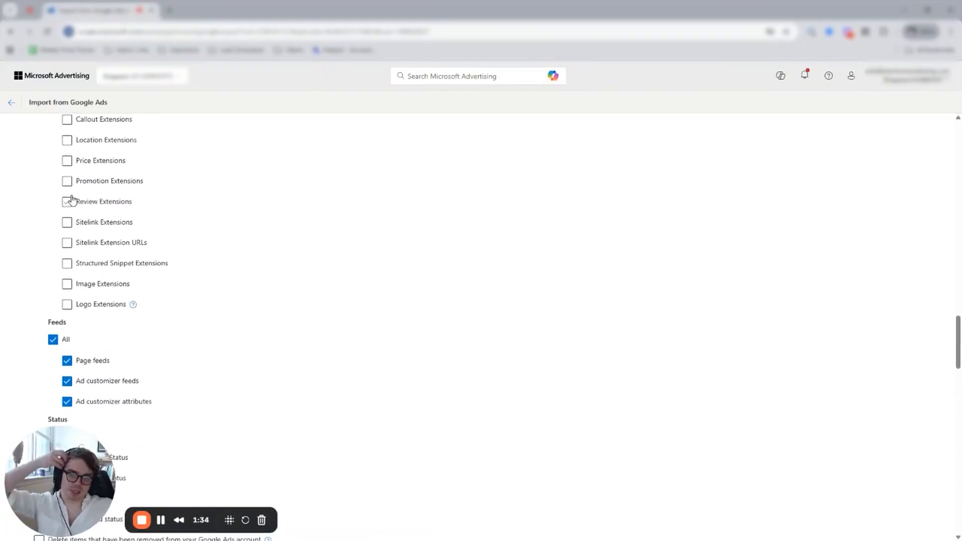
{"action": "scroll", "coordinate": [65, 218], "scroll_direction": "down", "scroll_amount": 3}
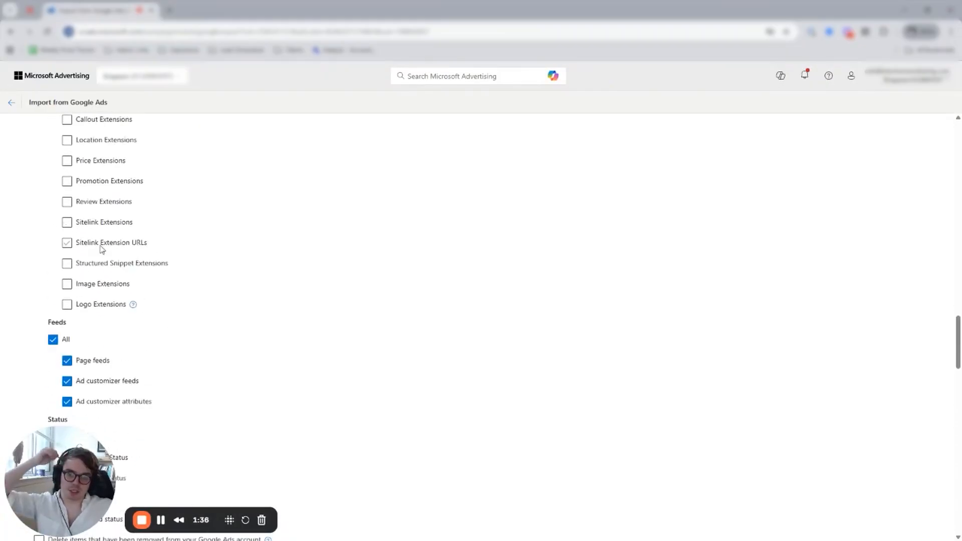
{"action": "scroll", "coordinate": [86, 290], "scroll_direction": "up", "scroll_amount": 5}
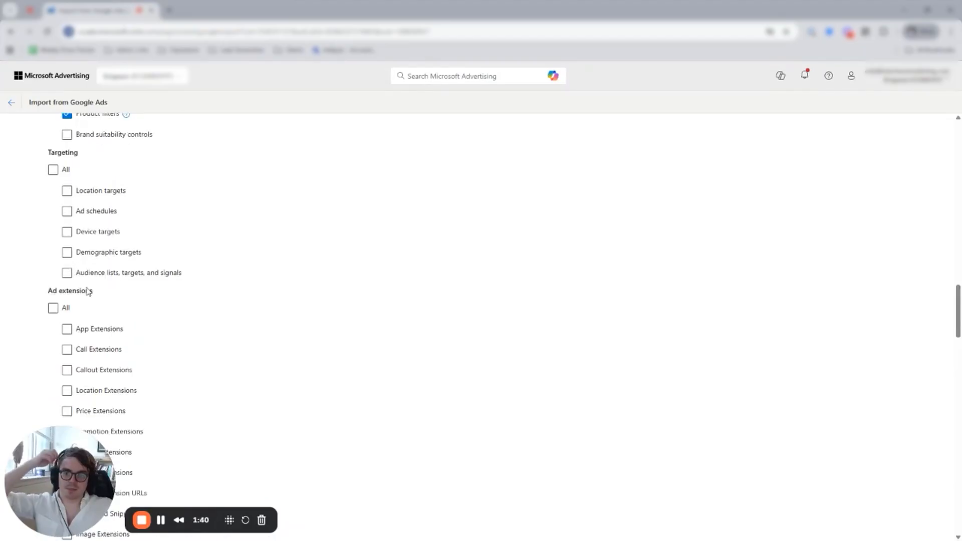
{"action": "scroll", "coordinate": [82, 301], "scroll_direction": "down", "scroll_amount": 6}
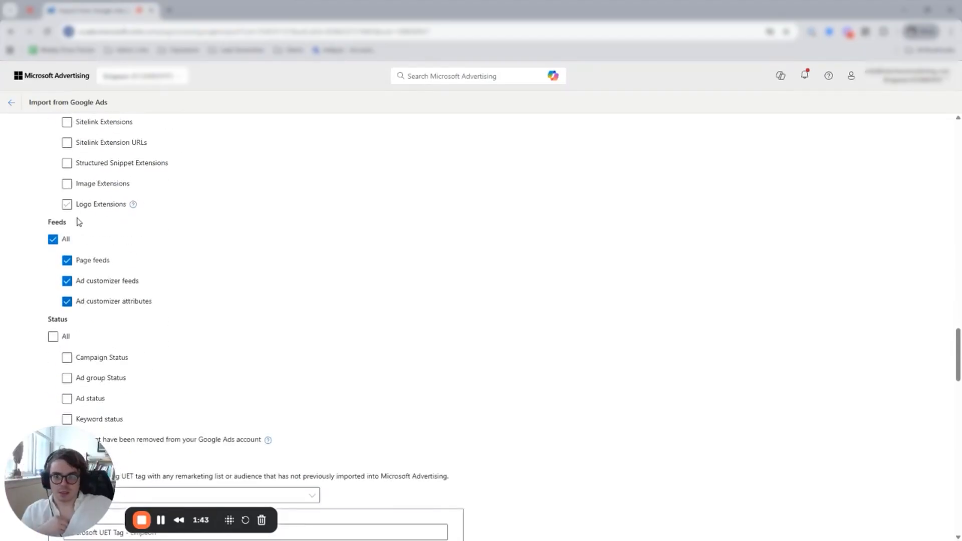
{"action": "scroll", "coordinate": [98, 312], "scroll_direction": "down", "scroll_amount": 1}
{"action": "scroll", "coordinate": [75, 280], "scroll_direction": "up", "scroll_amount": 1}
{"action": "scroll", "coordinate": [65, 246], "scroll_direction": "down", "scroll_amount": 4}
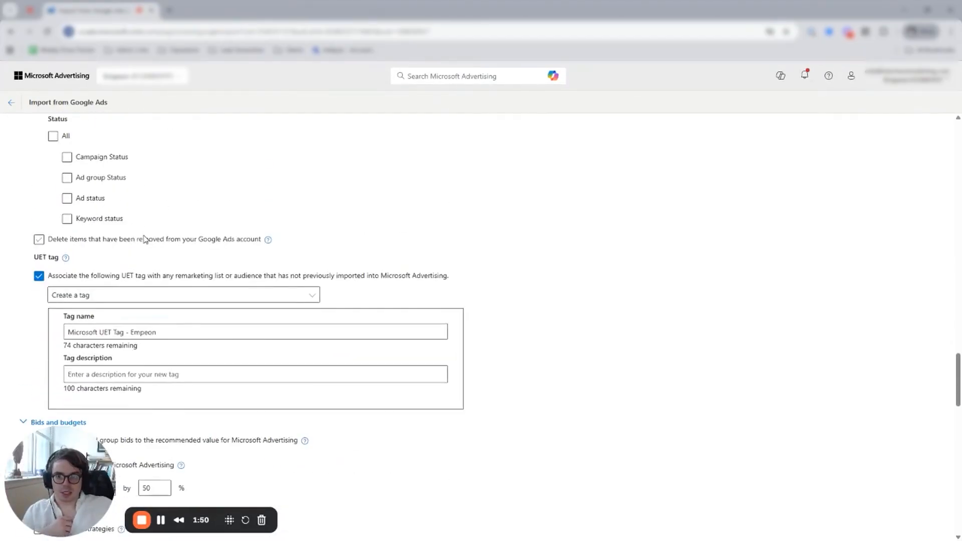
- Examine the tag name of the UET tag being created, highlighting its platform and company parts
{"action": "triple_click", "coordinate": [118, 333]}
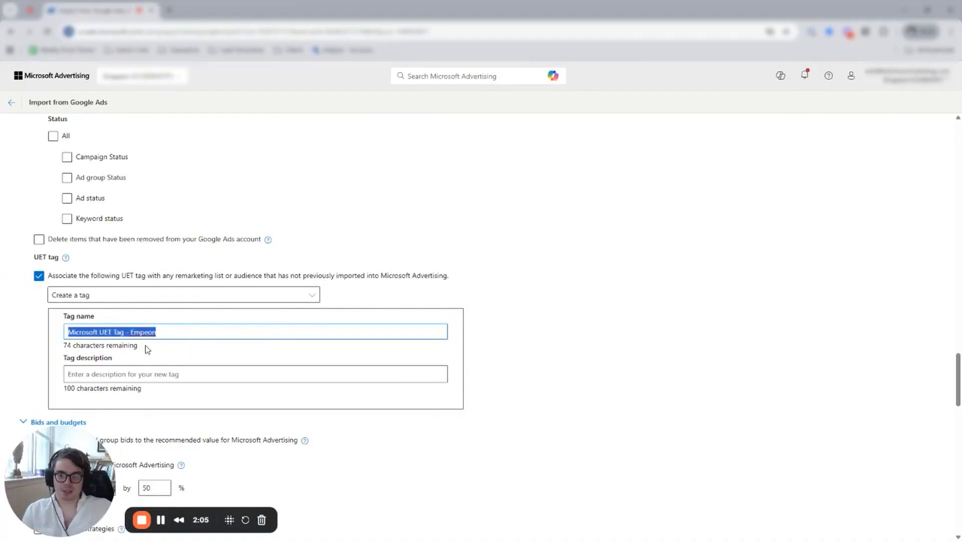
{"action": "double_click", "coordinate": [149, 332]}
{"action": "left_click", "coordinate": [75, 333]}
{"action": "left_click_drag", "start_coordinate": [75, 333], "coordinate": [125, 333]}
{"action": "double_click", "coordinate": [173, 331]}
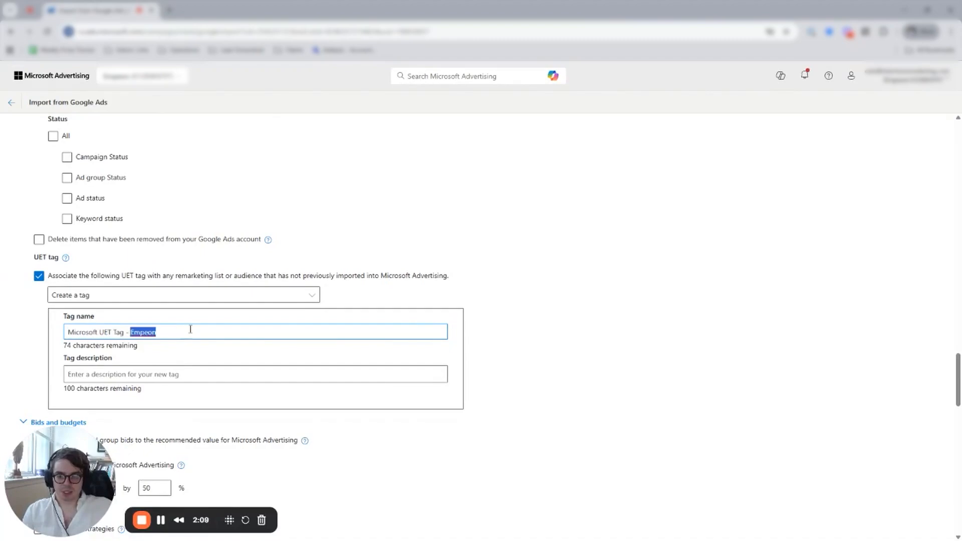
- Turn off setting unknown ad group bids to the recommended value, and review the custom bid decrease percentage
{"action": "scroll", "coordinate": [170, 300], "scroll_direction": "down", "scroll_amount": 3}
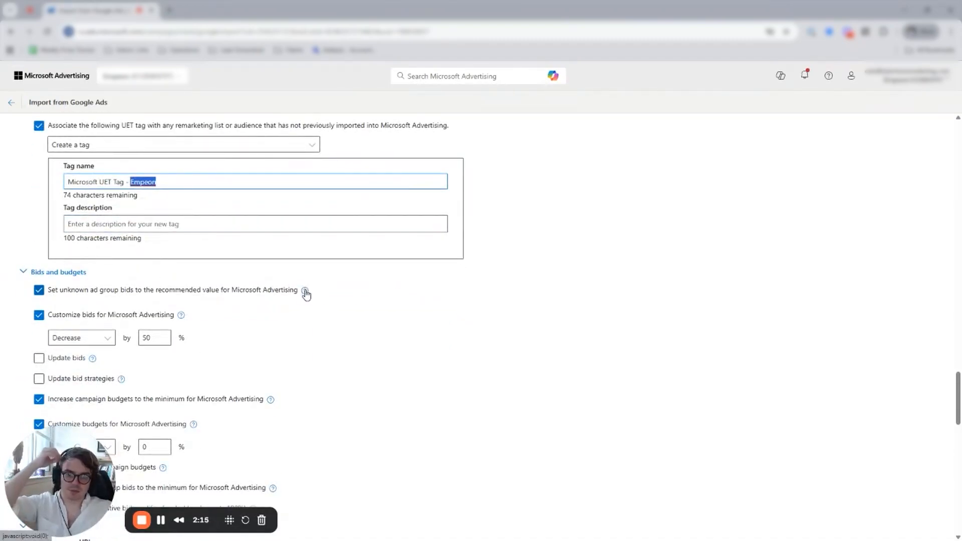
{"action": "left_click", "coordinate": [40, 291]}
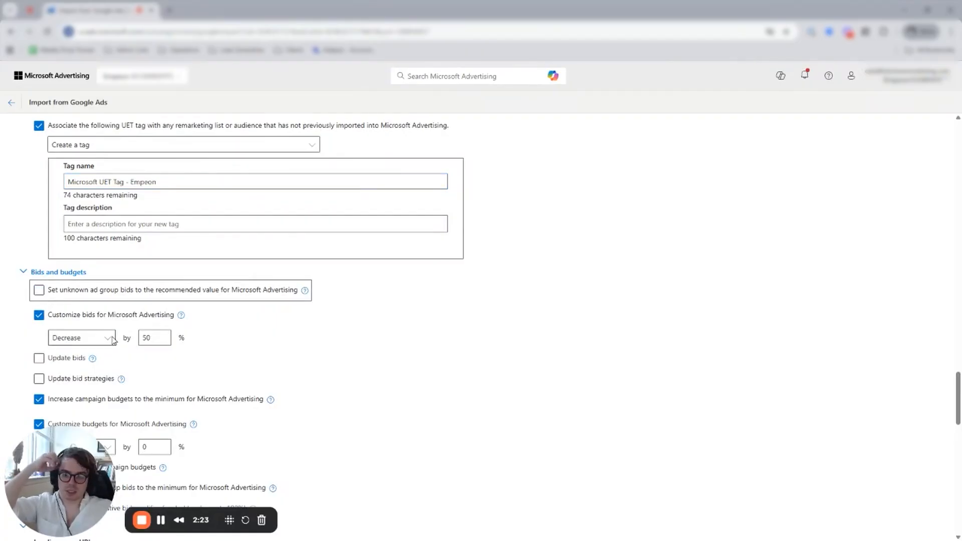
{"action": "left_click", "coordinate": [160, 335]}
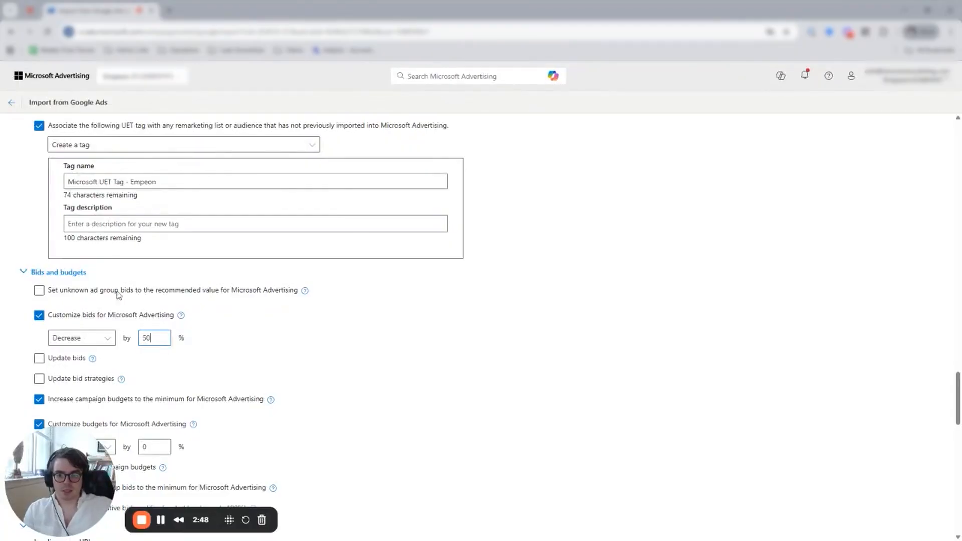
{"action": "double_click", "coordinate": [147, 337]}
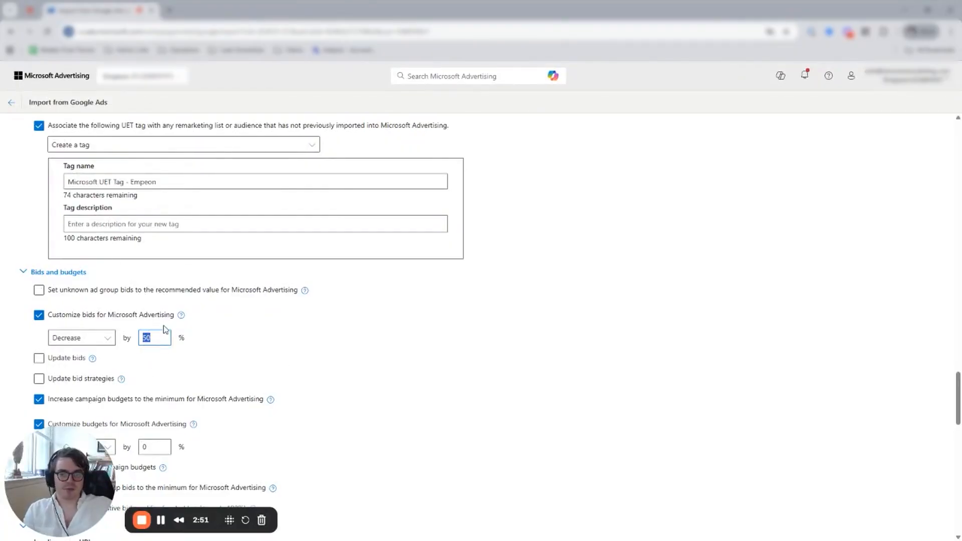
{"action": "scroll", "coordinate": [161, 325], "scroll_direction": "down", "scroll_amount": 1}
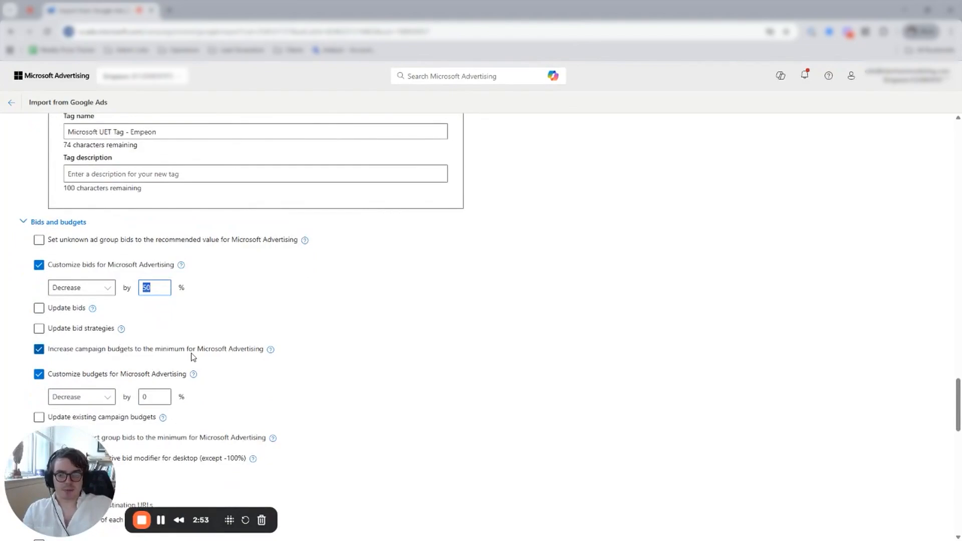
- Turn off increasing campaign budgets to the Microsoft Advertising minimum, and read the option's help text
{"action": "left_click", "coordinate": [270, 349]}
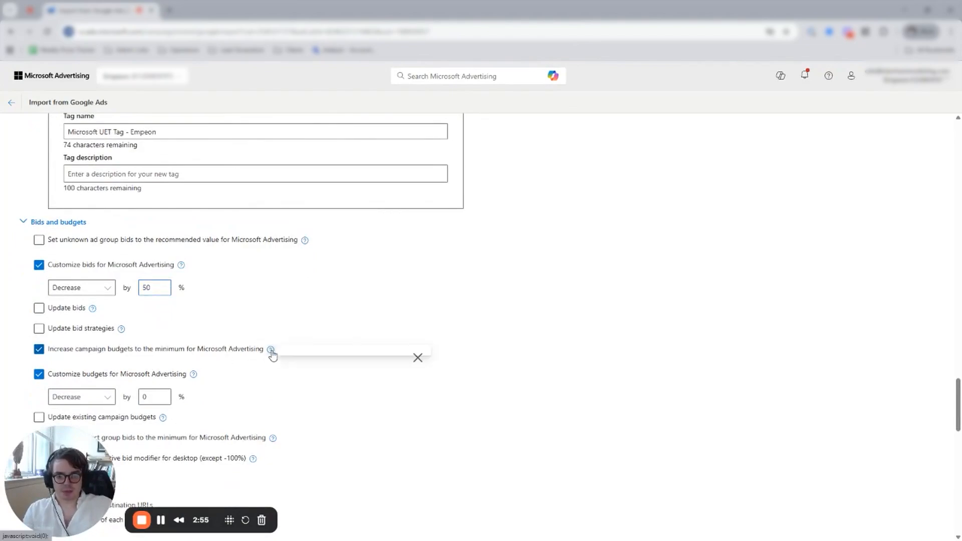
{"action": "left_click", "coordinate": [39, 349]}
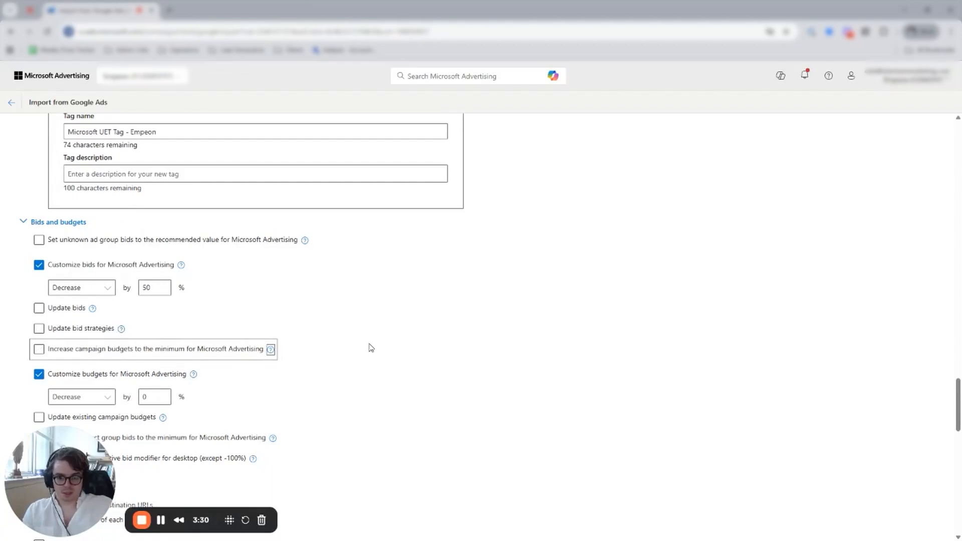
{"action": "left_click", "coordinate": [271, 349]}
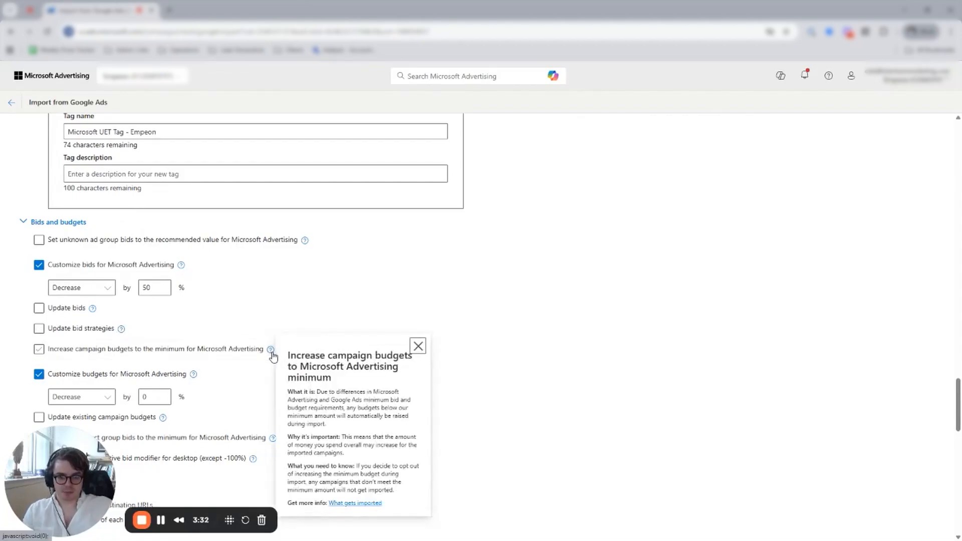
{"action": "left_click", "coordinate": [418, 346]}
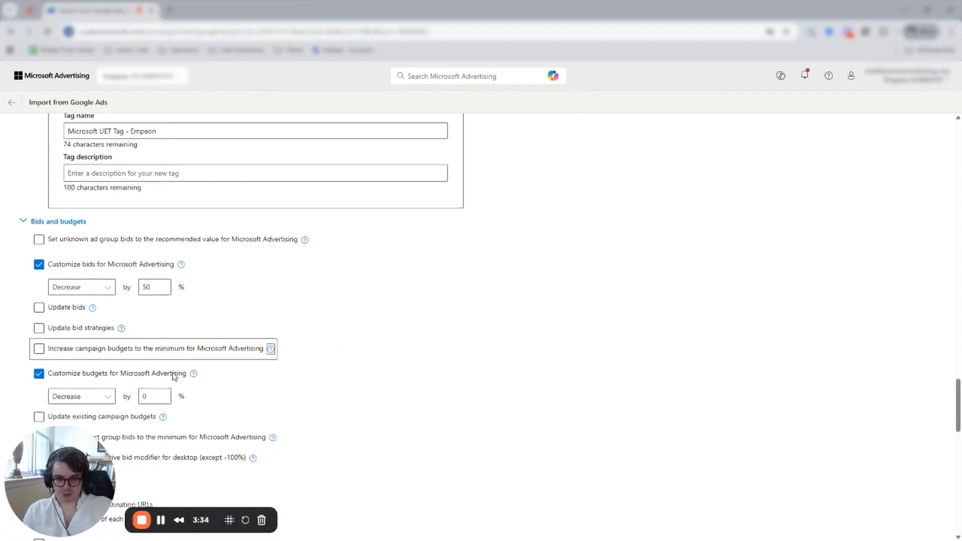
- Set the custom budget adjustment for Microsoft Advertising to a 50% decrease
{"action": "scroll", "coordinate": [174, 377], "scroll_direction": "down", "scroll_amount": 1}
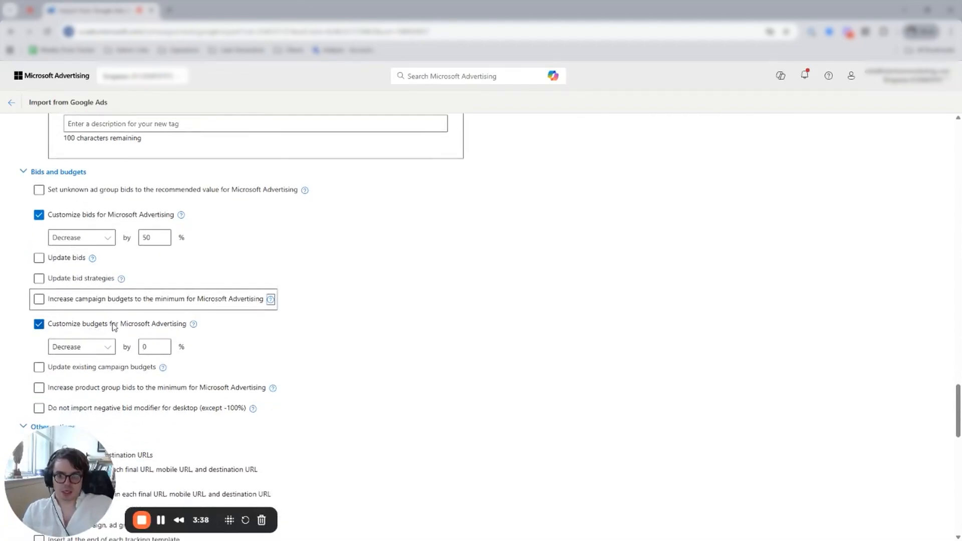
{"action": "double_click", "coordinate": [158, 345]}
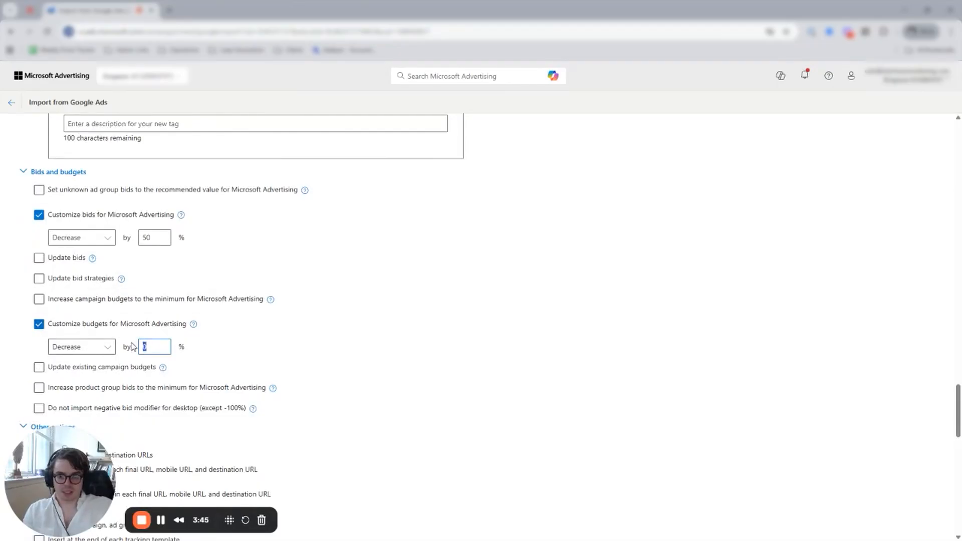
{"action": "type", "text": "50"}
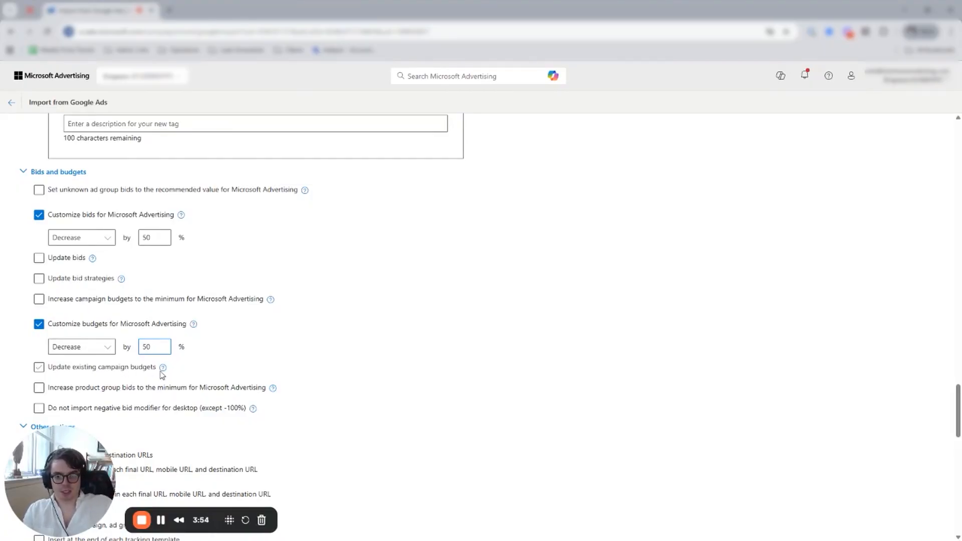
{"action": "double_click", "coordinate": [151, 350]}
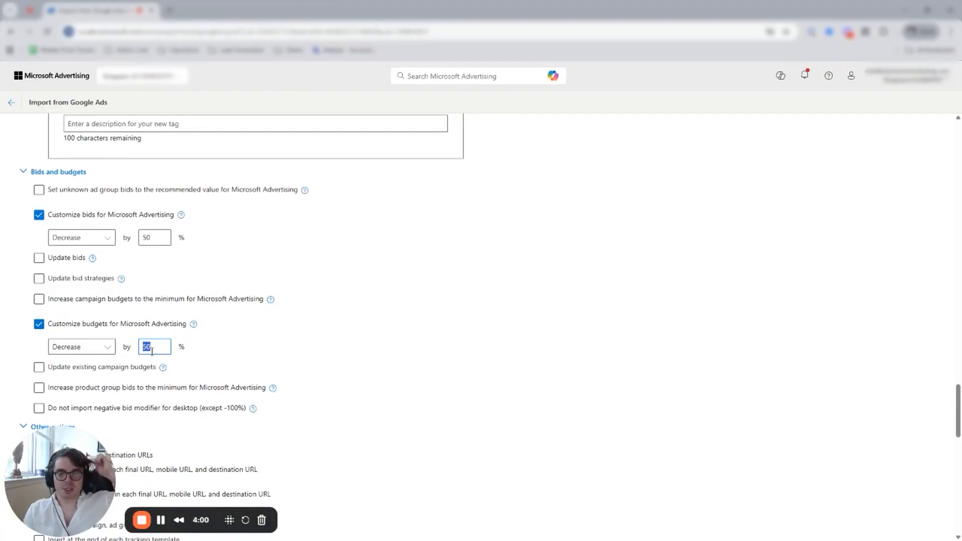
- Review the find-and-replace text for tracking templates, custom parameters and the final URL suffix under the other options
{"action": "scroll", "coordinate": [151, 350], "scroll_direction": "down", "scroll_amount": 1}
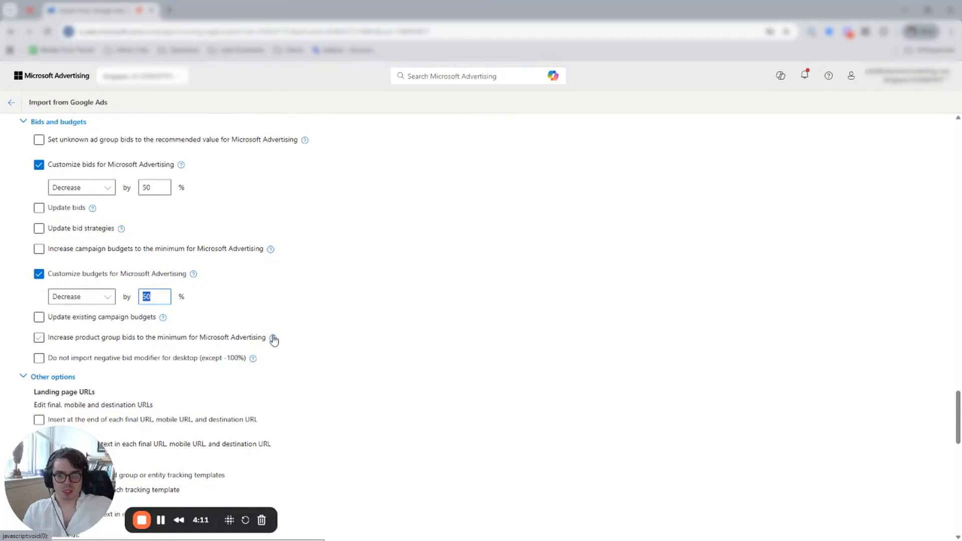
{"action": "scroll", "coordinate": [272, 340], "scroll_direction": "down", "scroll_amount": 2}
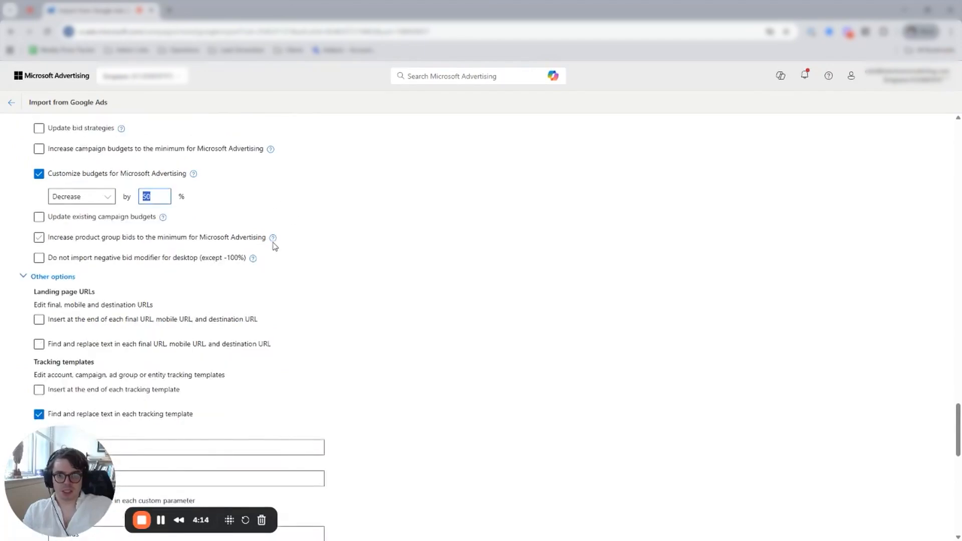
{"action": "scroll", "coordinate": [209, 302], "scroll_direction": "down", "scroll_amount": 2}
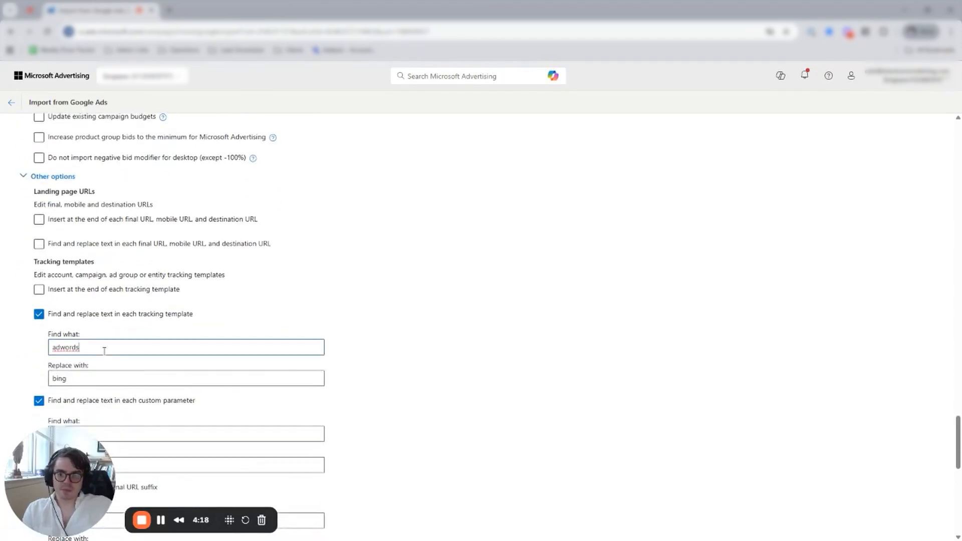
{"action": "left_click_drag", "start_coordinate": [104, 347], "coordinate": [52, 347]}
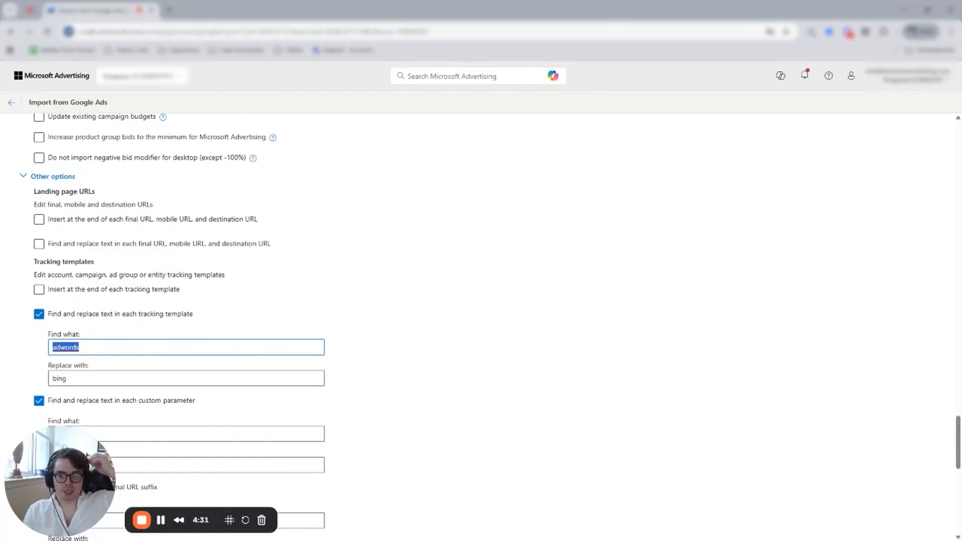
{"action": "scroll", "coordinate": [208, 396], "scroll_direction": "down", "scroll_amount": 3}
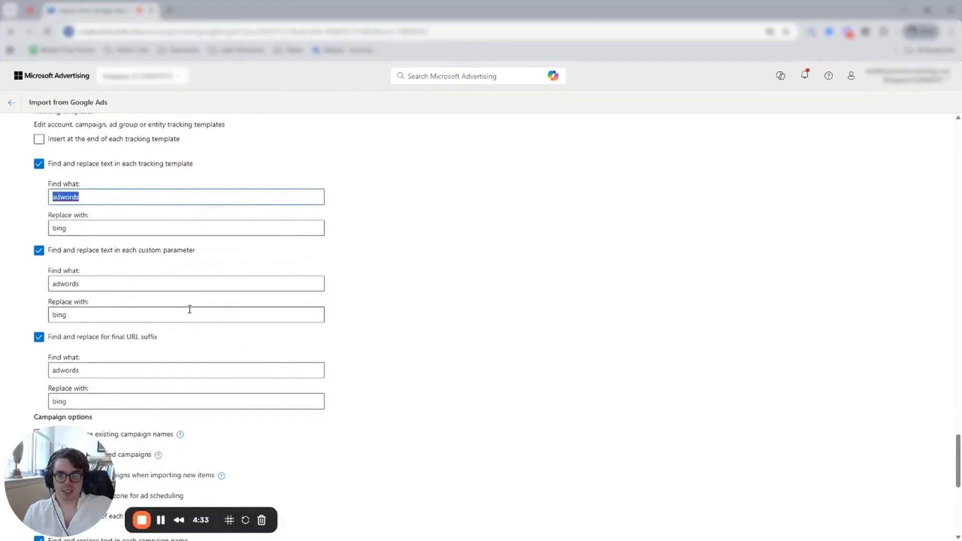
{"action": "left_click", "coordinate": [137, 283]}
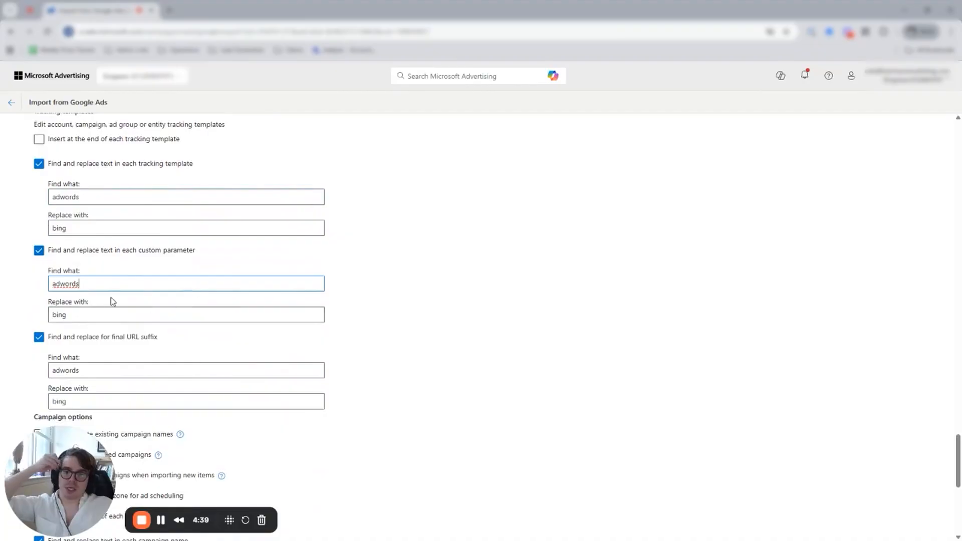
{"action": "double_click", "coordinate": [58, 284]}
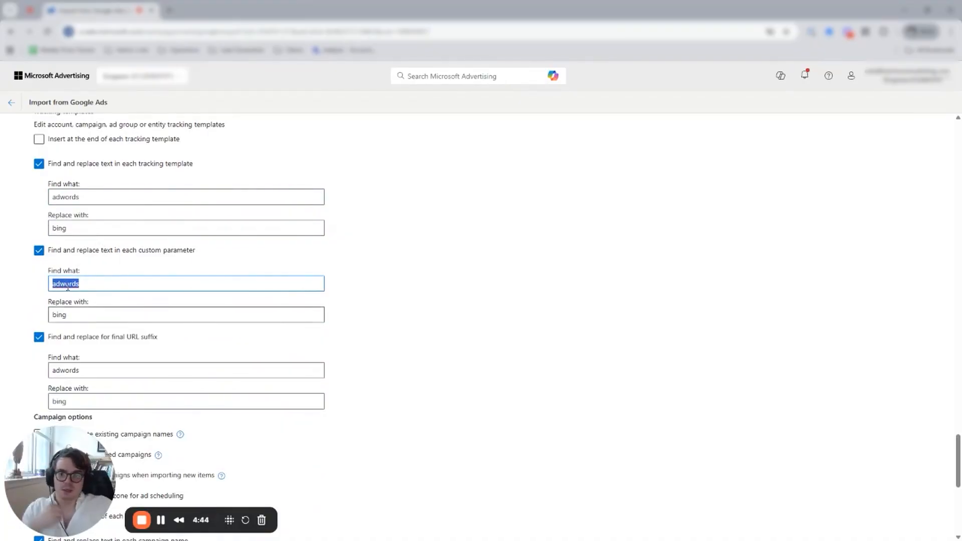
{"action": "left_click", "coordinate": [70, 317]}
{"action": "double_click", "coordinate": [75, 371]}
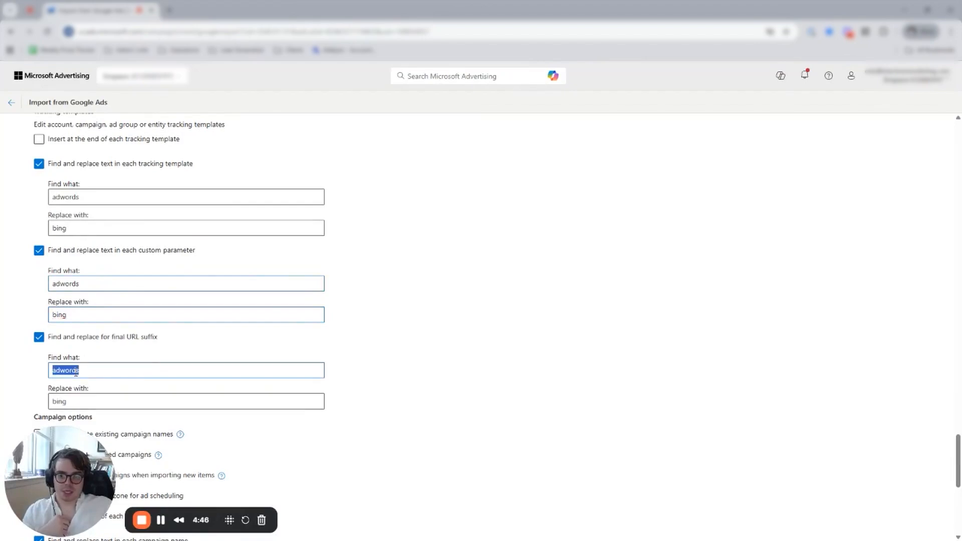
- Turn on the campaign option that keeps existing campaign names from being updated
{"action": "scroll", "coordinate": [80, 368], "scroll_direction": "down", "scroll_amount": 3}
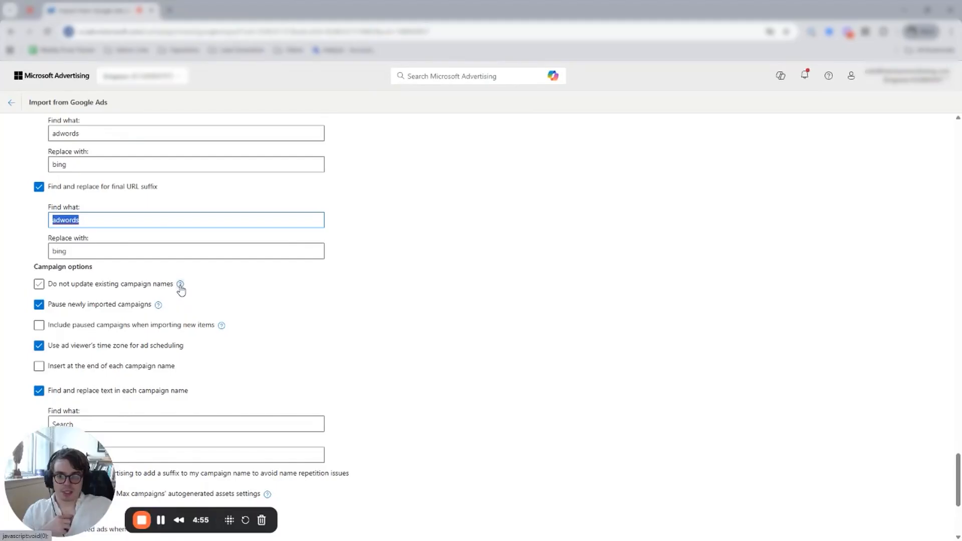
{"action": "scroll", "coordinate": [226, 300], "scroll_direction": "down", "scroll_amount": 2}
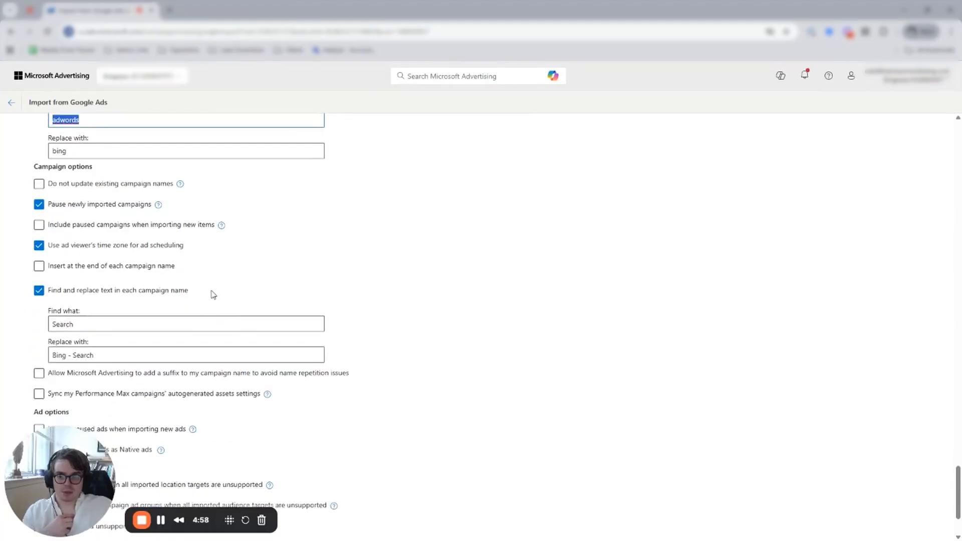
{"action": "left_click", "coordinate": [39, 184]}
{"action": "left_click", "coordinate": [40, 185]}
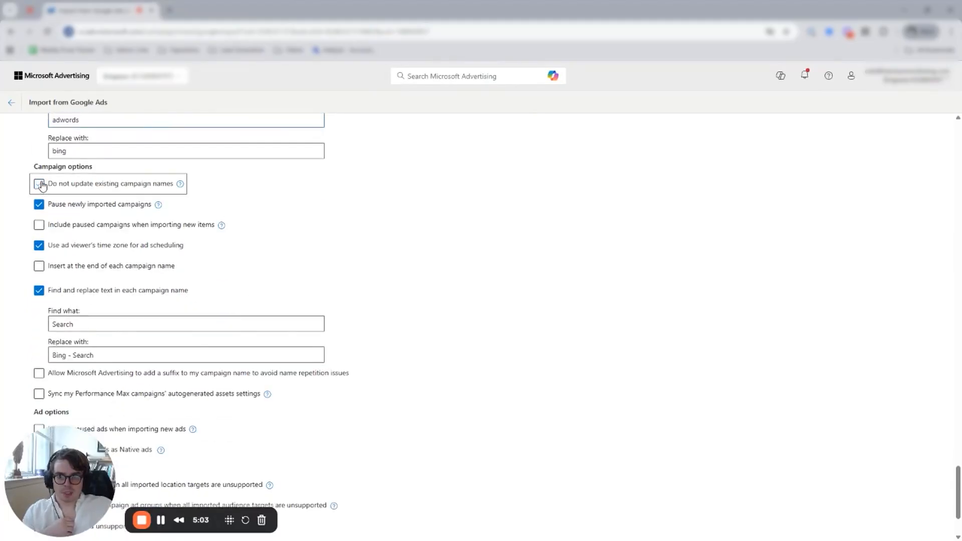
{"action": "left_click", "coordinate": [42, 185]}
{"action": "left_click", "coordinate": [42, 185]}
{"action": "left_click", "coordinate": [42, 184]}
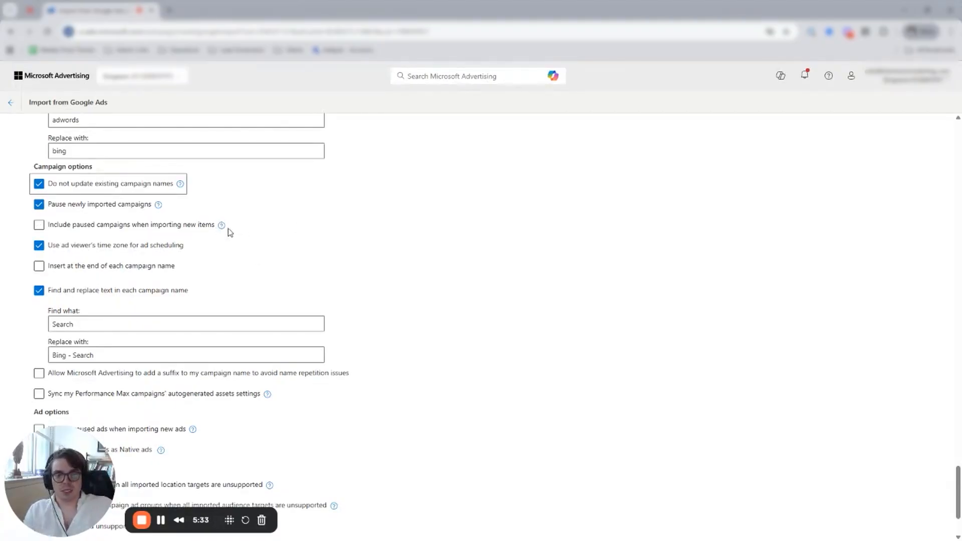
- Read the help text for pausing newly imported campaigns, and close it
{"action": "left_click", "coordinate": [158, 205]}
{"action": "left_click", "coordinate": [157, 204]}
{"action": "left_click", "coordinate": [158, 204]}
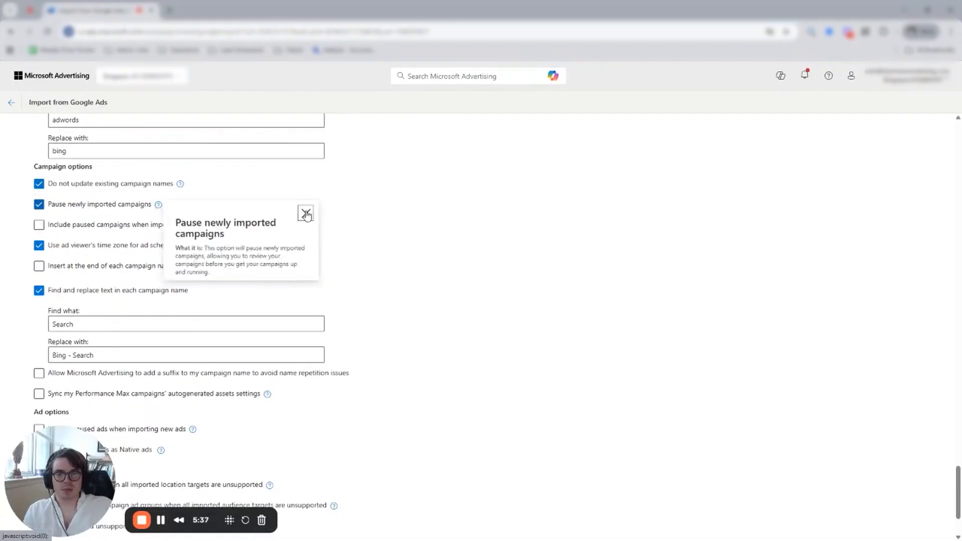
{"action": "left_click", "coordinate": [305, 213]}
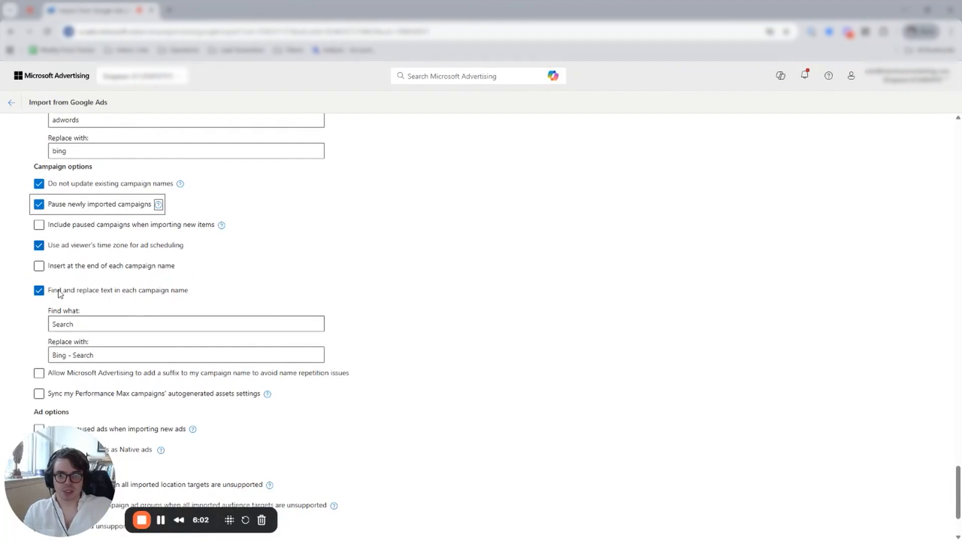
- Examine the find-and-replace text for campaign names, highlighting the search term, its replacement and the added prefix
{"action": "scroll", "coordinate": [121, 301], "scroll_direction": "down", "scroll_amount": 2}
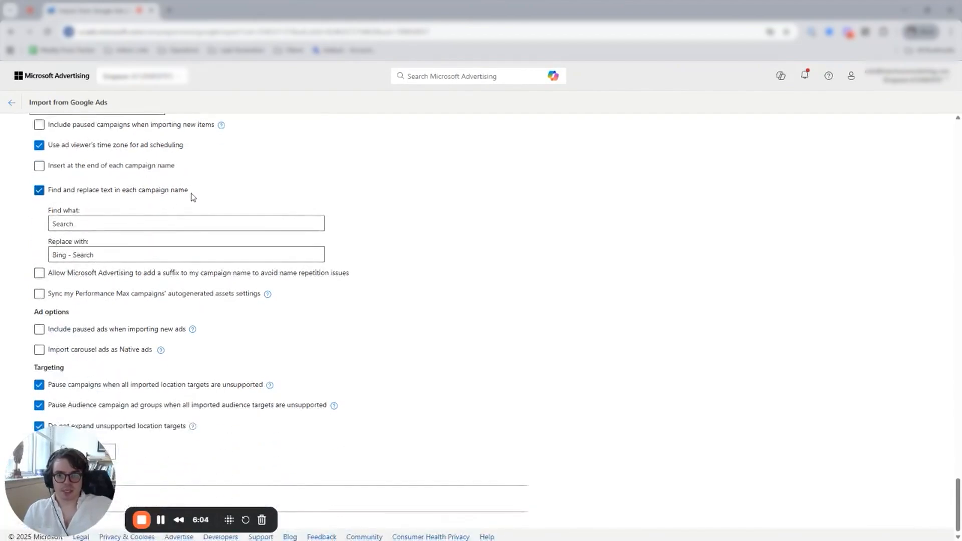
{"action": "triple_click", "coordinate": [159, 224]}
{"action": "triple_click", "coordinate": [80, 253]}
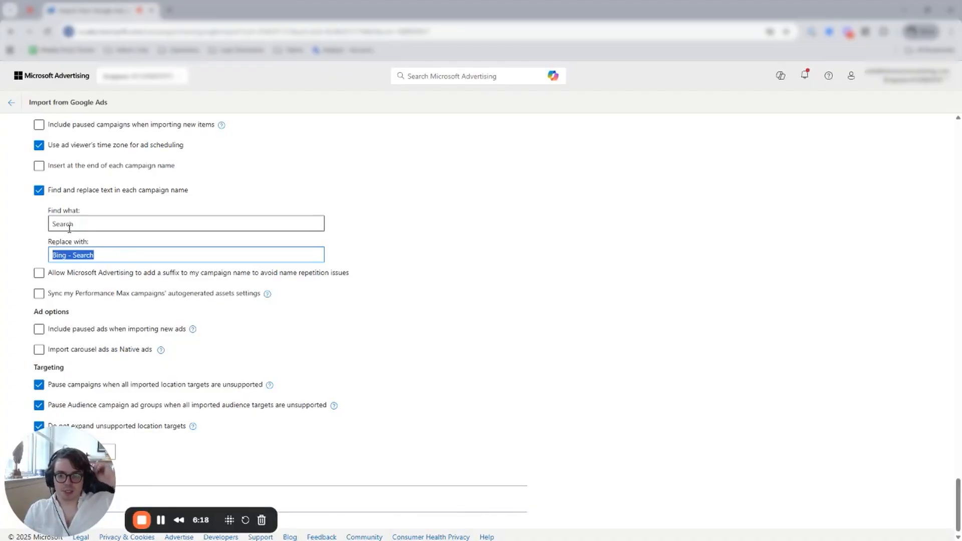
{"action": "left_click_drag", "start_coordinate": [53, 255], "coordinate": [72, 256]}
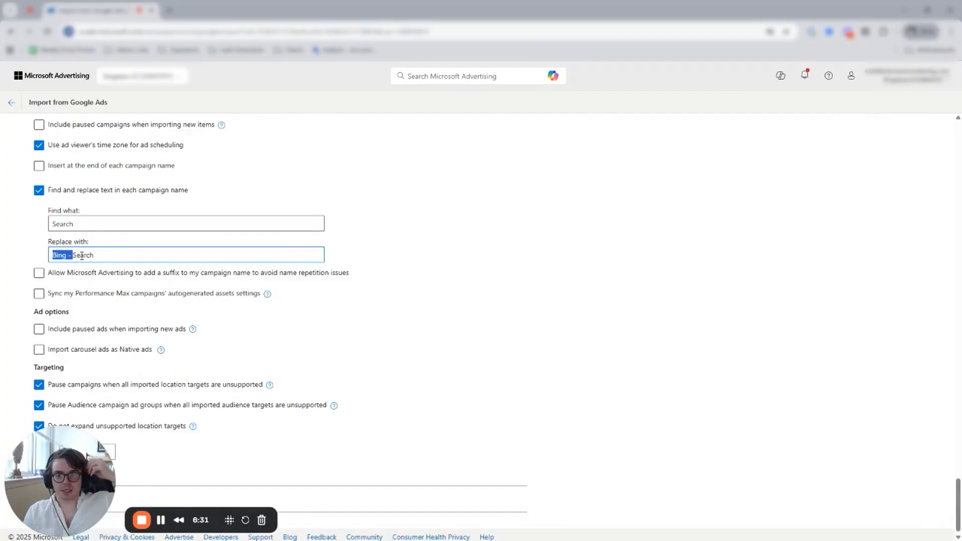
{"action": "left_click", "coordinate": [165, 250]}
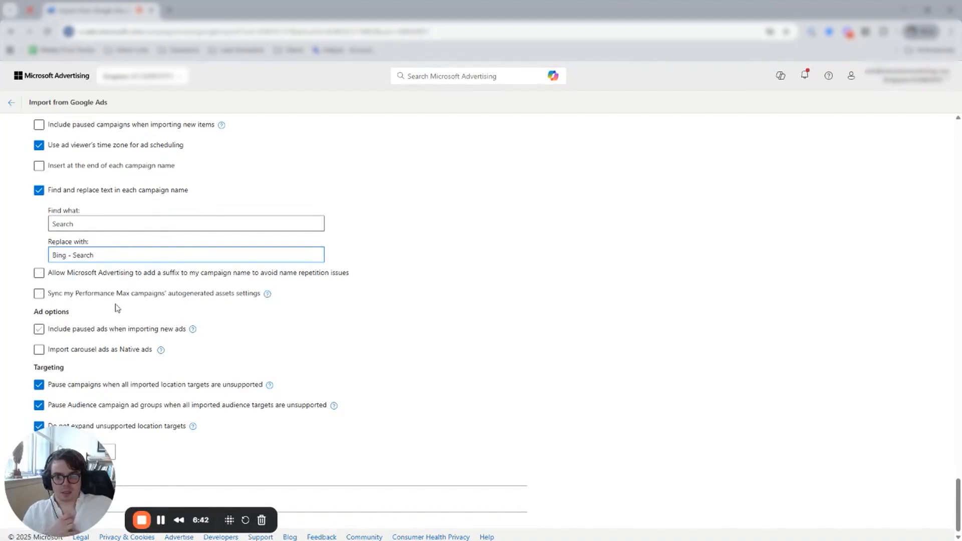
- Read the help text for not expanding unsupported location targets in the targeting options
{"action": "scroll", "coordinate": [125, 305], "scroll_direction": "down", "scroll_amount": 1}
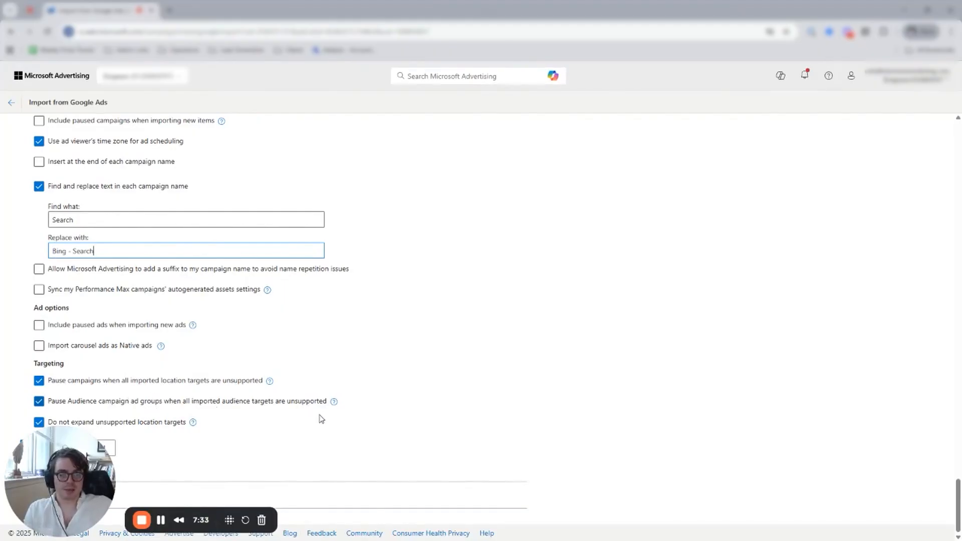
{"action": "left_click", "coordinate": [193, 423]}
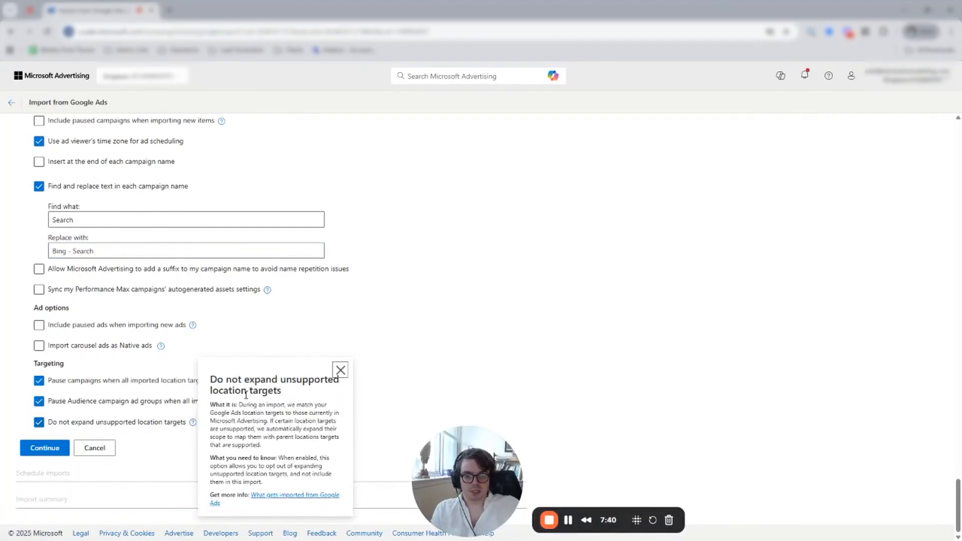
{"action": "triple_click", "coordinate": [256, 382]}
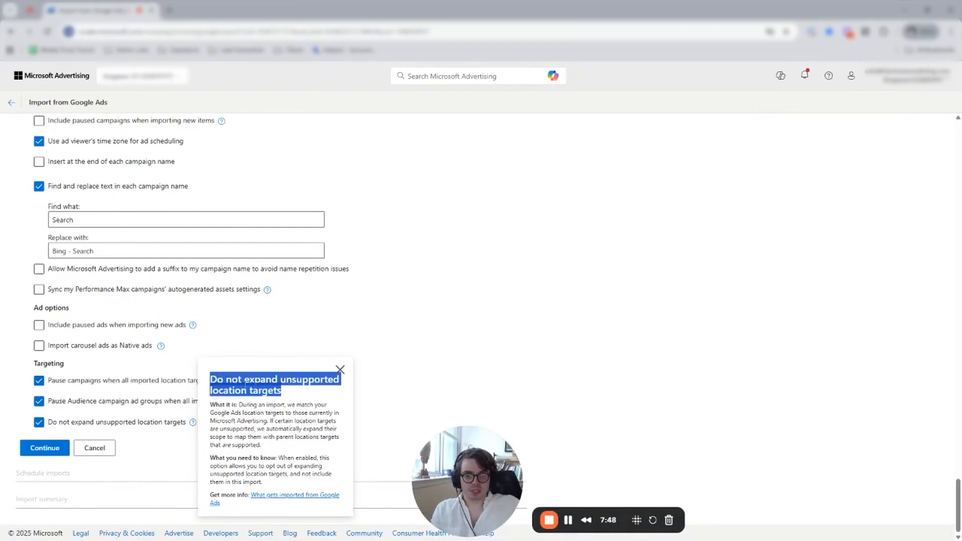
{"action": "left_click", "coordinate": [256, 407]}
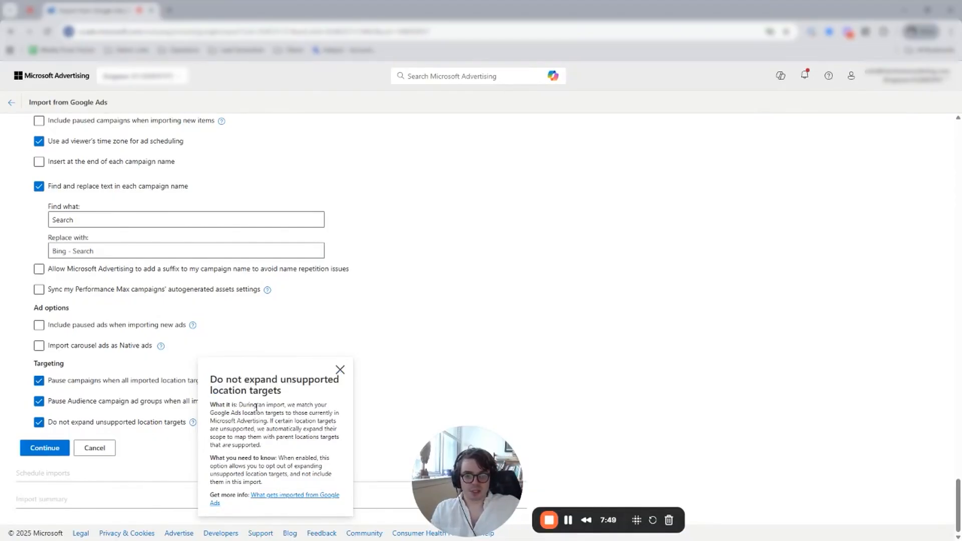
- Enter "Microsoft UET Tag - Empeon" as the UET tag description and continue to the import schedule
{"action": "left_click", "coordinate": [50, 450]}
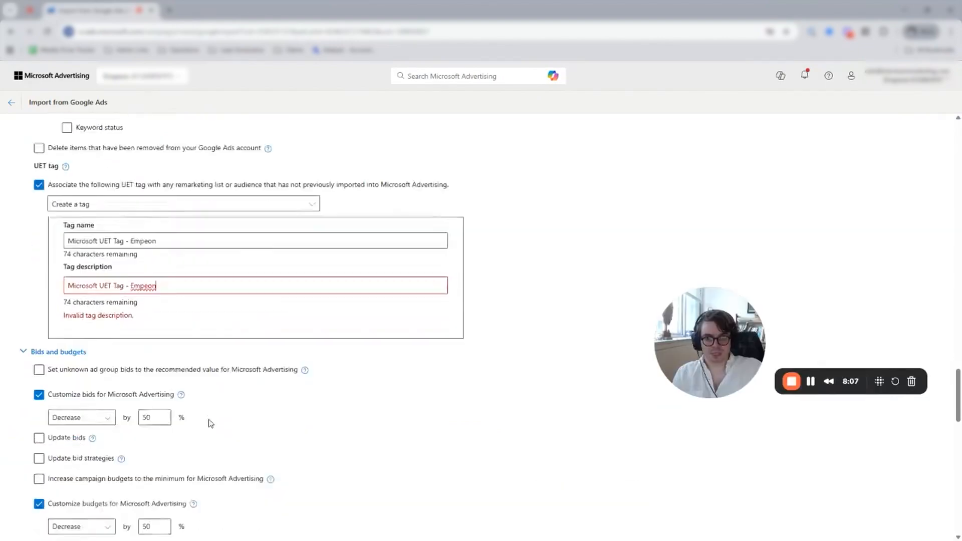
{"action": "scroll", "coordinate": [209, 423], "scroll_direction": "down", "scroll_amount": 20}
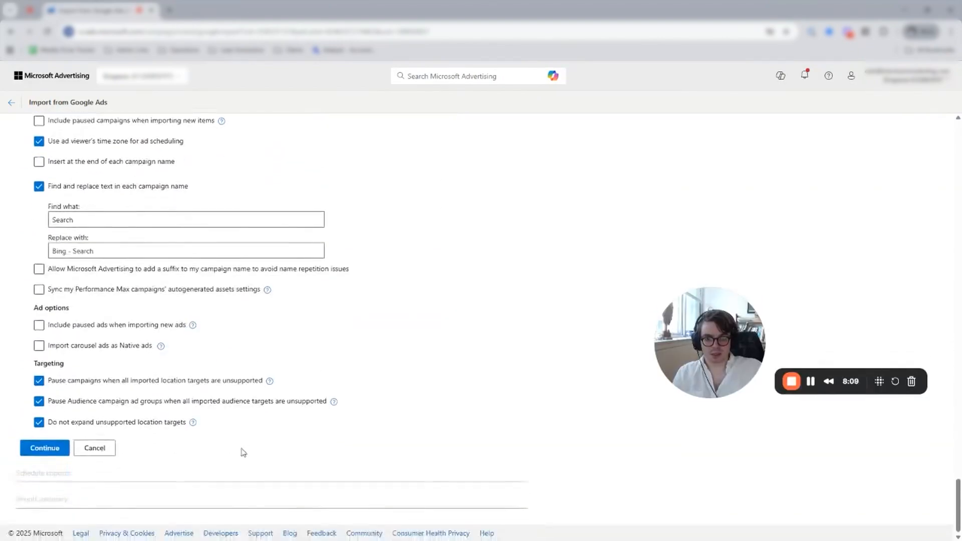
{"action": "left_click", "coordinate": [36, 449]}
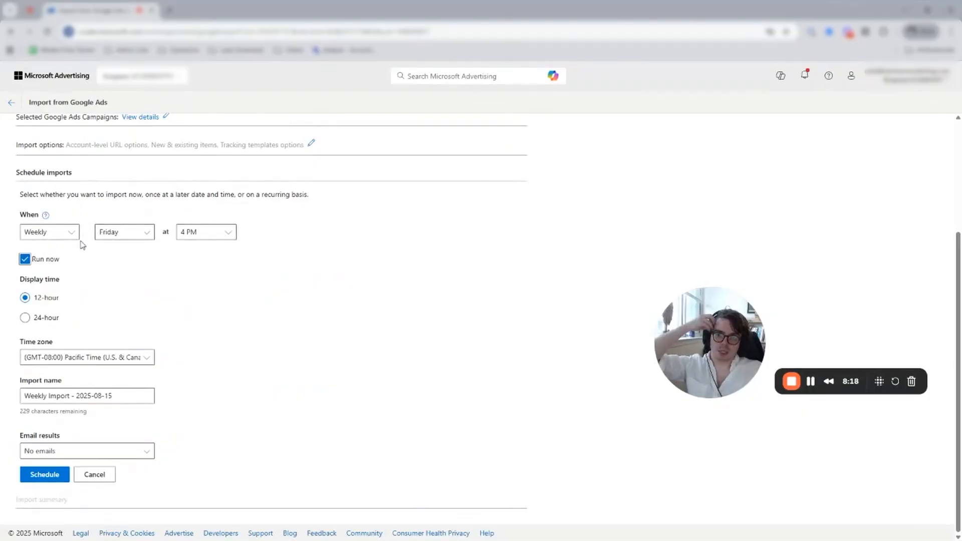
- Set the weekly import to Sunday at 12 AM, with results emailed only for changes or errors to the recipient's email address
{"action": "left_click", "coordinate": [123, 232]}
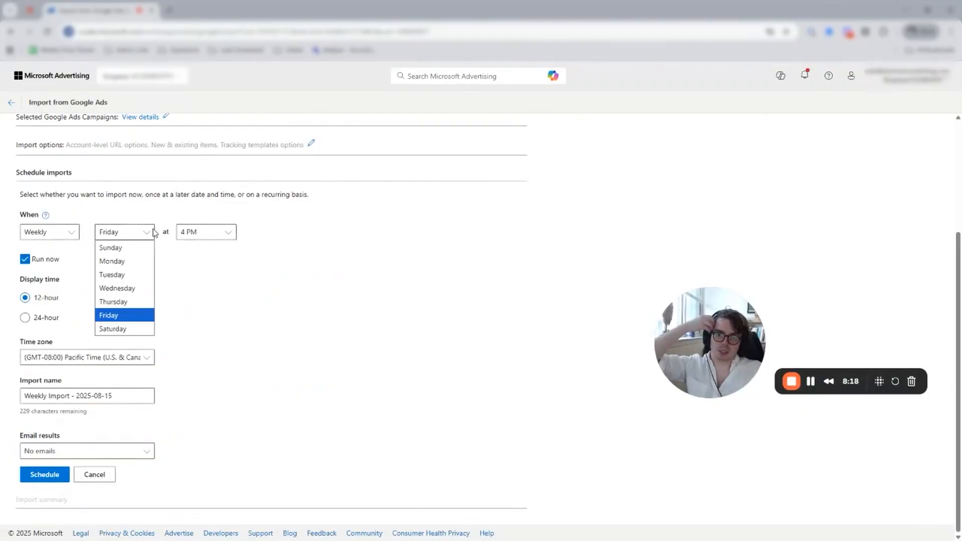
{"action": "left_click", "coordinate": [110, 248]}
{"action": "left_click", "coordinate": [211, 232]}
{"action": "left_click", "coordinate": [187, 247]}
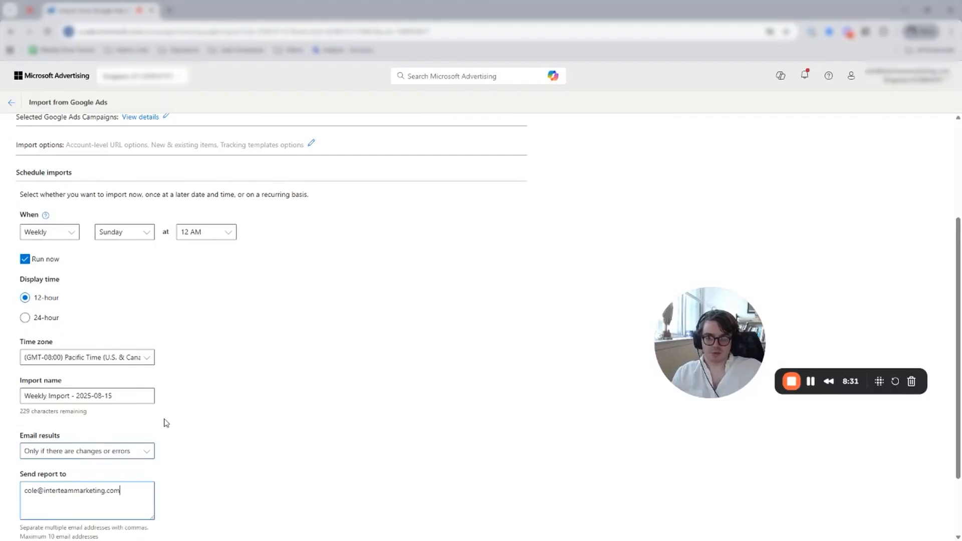
{"action": "scroll", "coordinate": [75, 408], "scroll_direction": "down", "scroll_amount": 3}
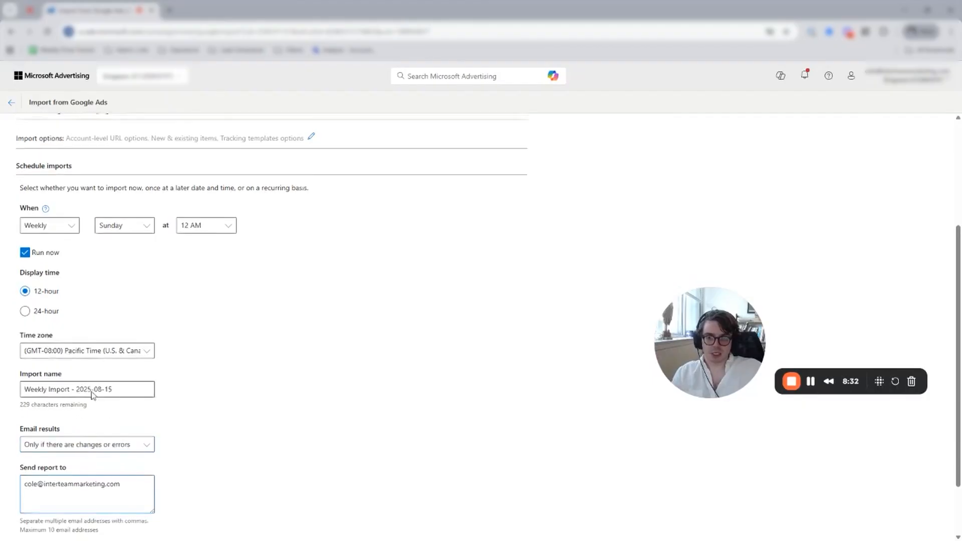